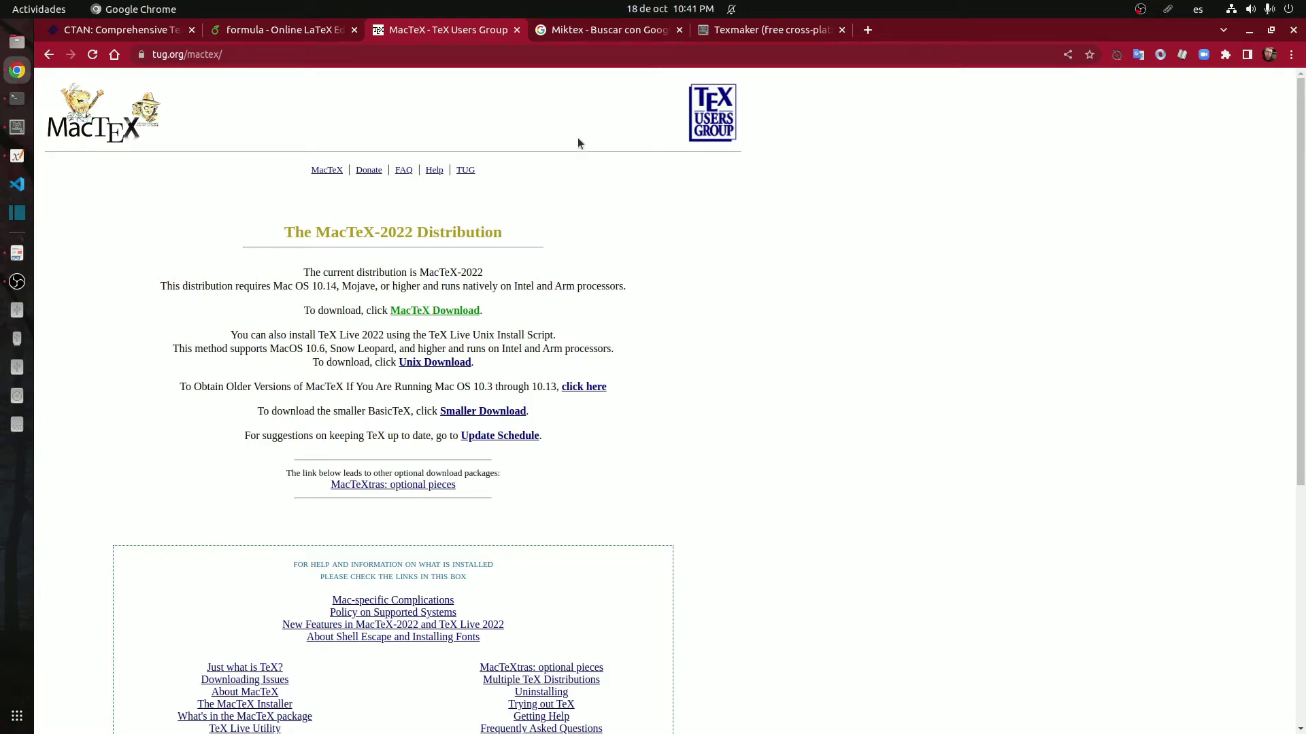
Open the MiKTeX website from the Google search results and go to its download page.
left_click(599, 29)
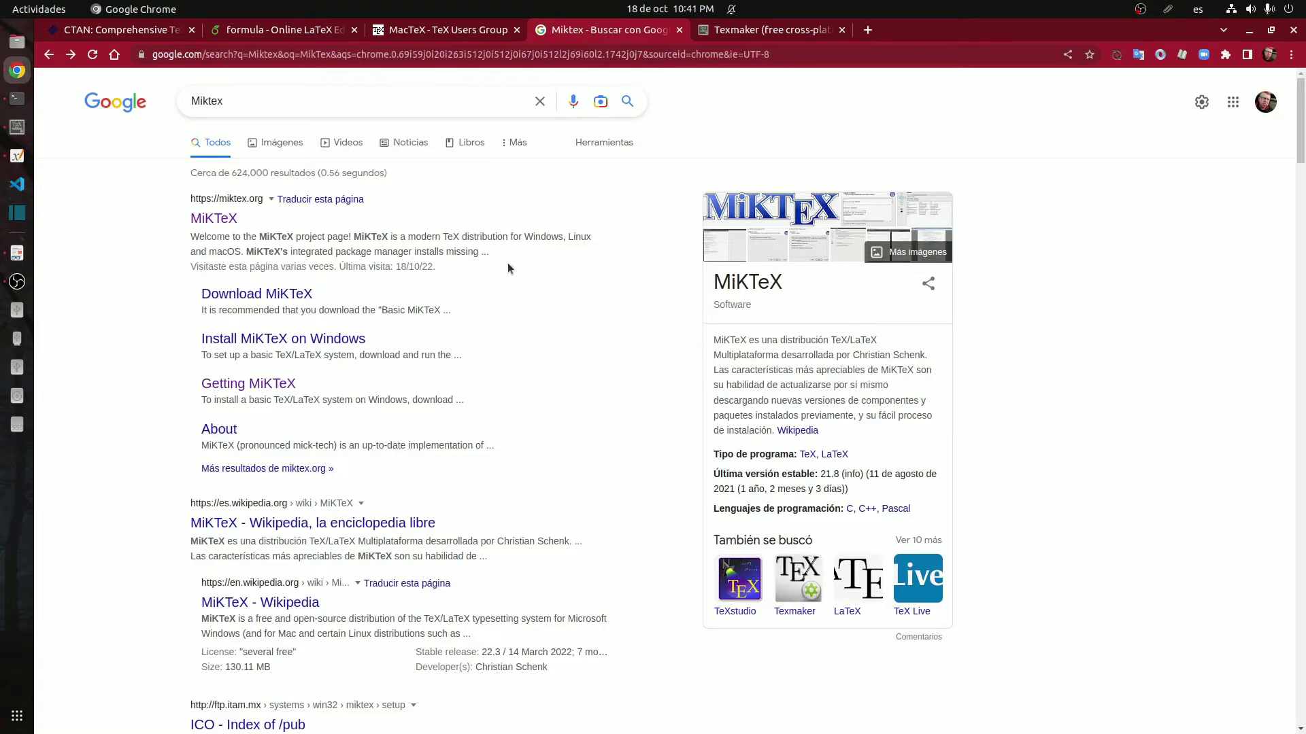
left_click(215, 219)
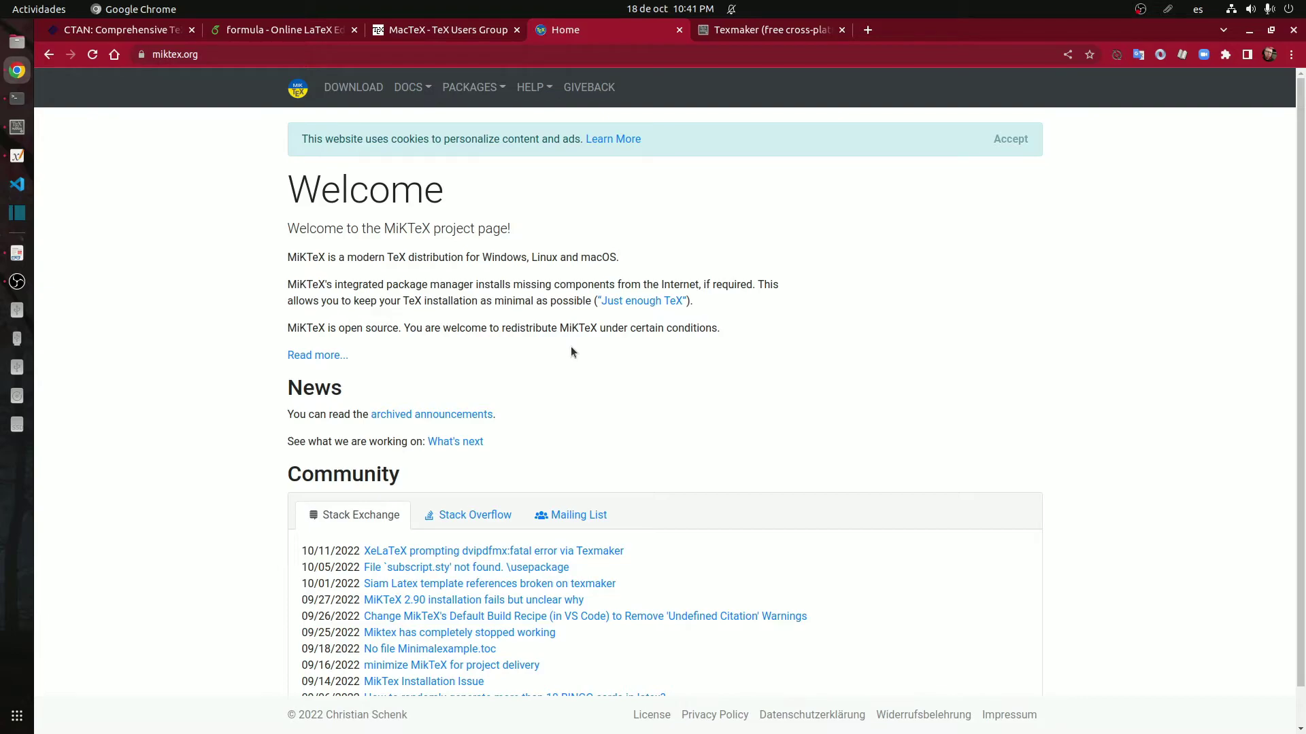
left_click(356, 87)
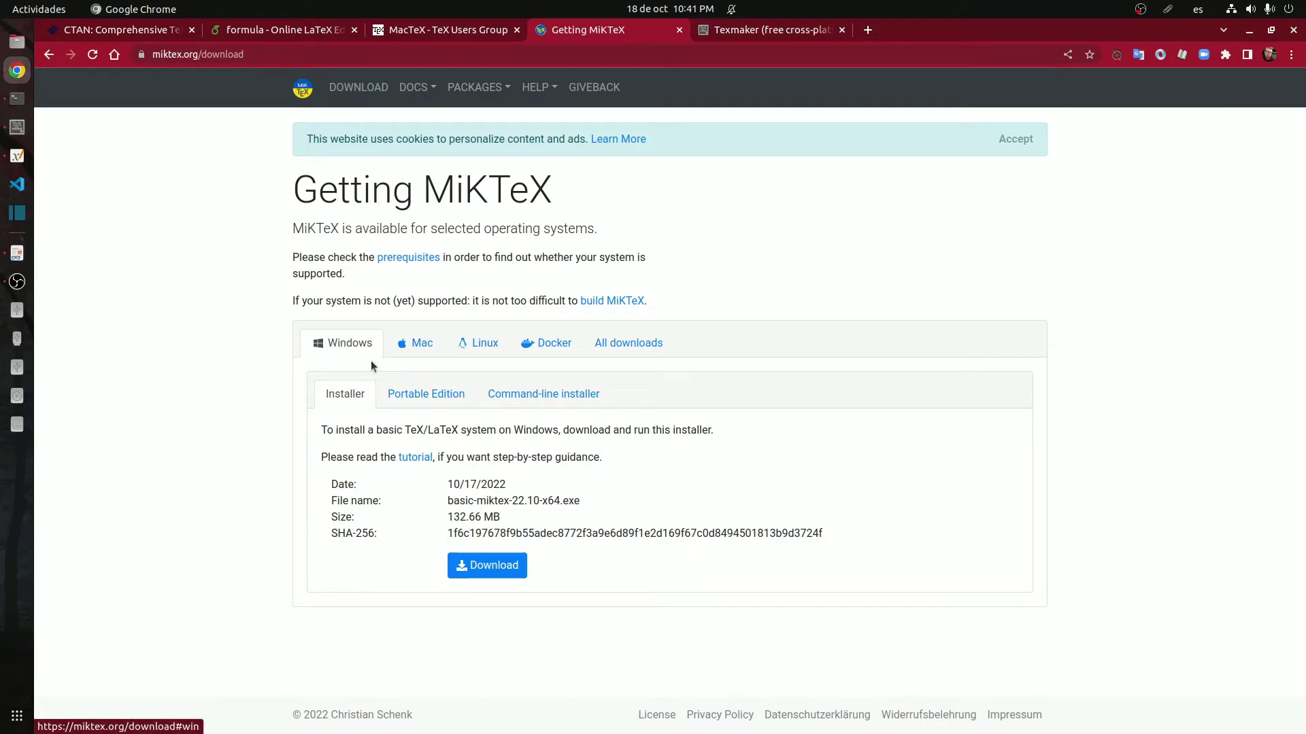
left_click(296, 34)
left_click(419, 32)
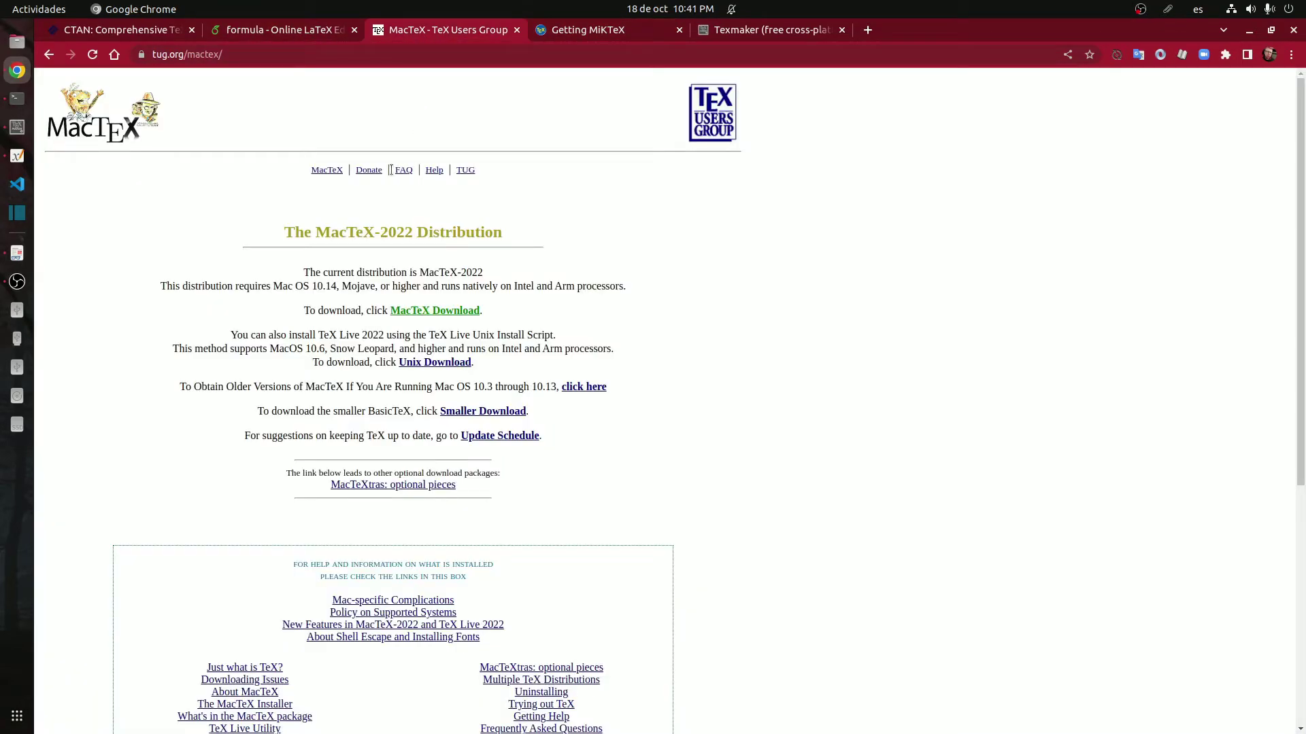
left_click(609, 30)
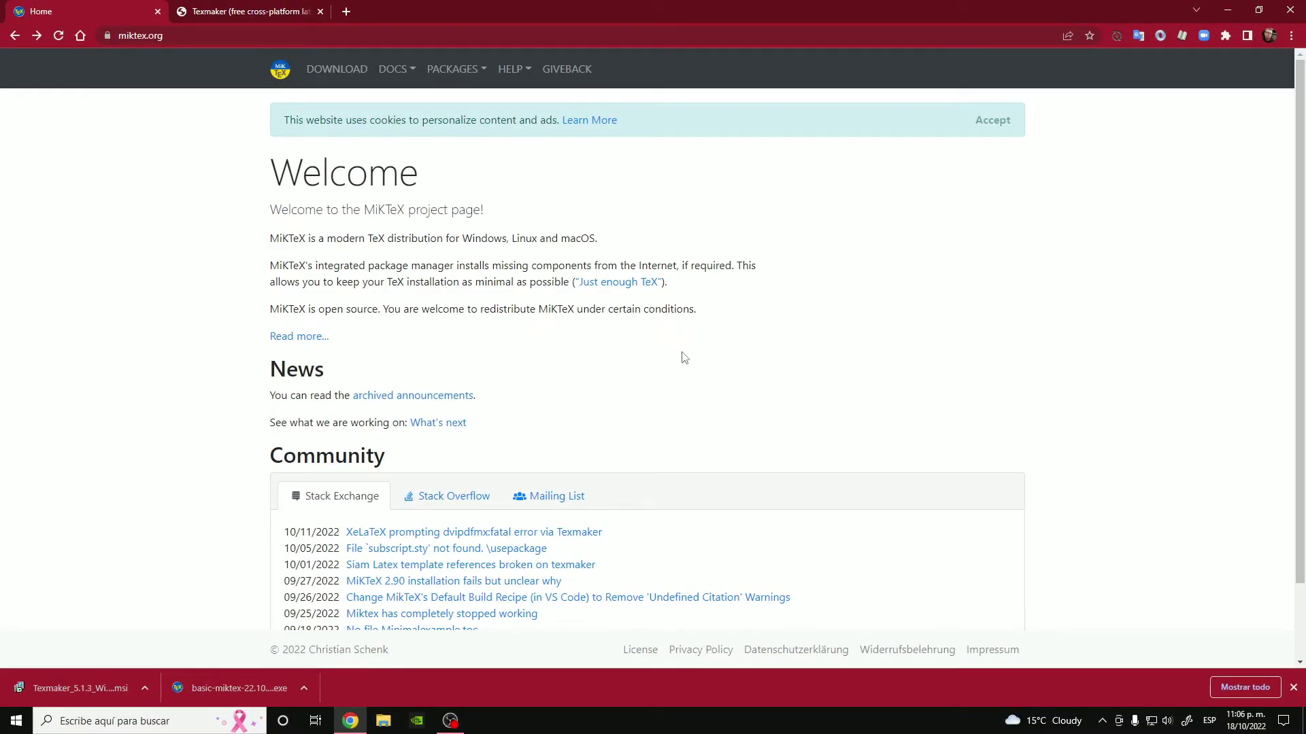
Open the download page of the MiKTeX website with the Windows installer.
double_click(383, 210)
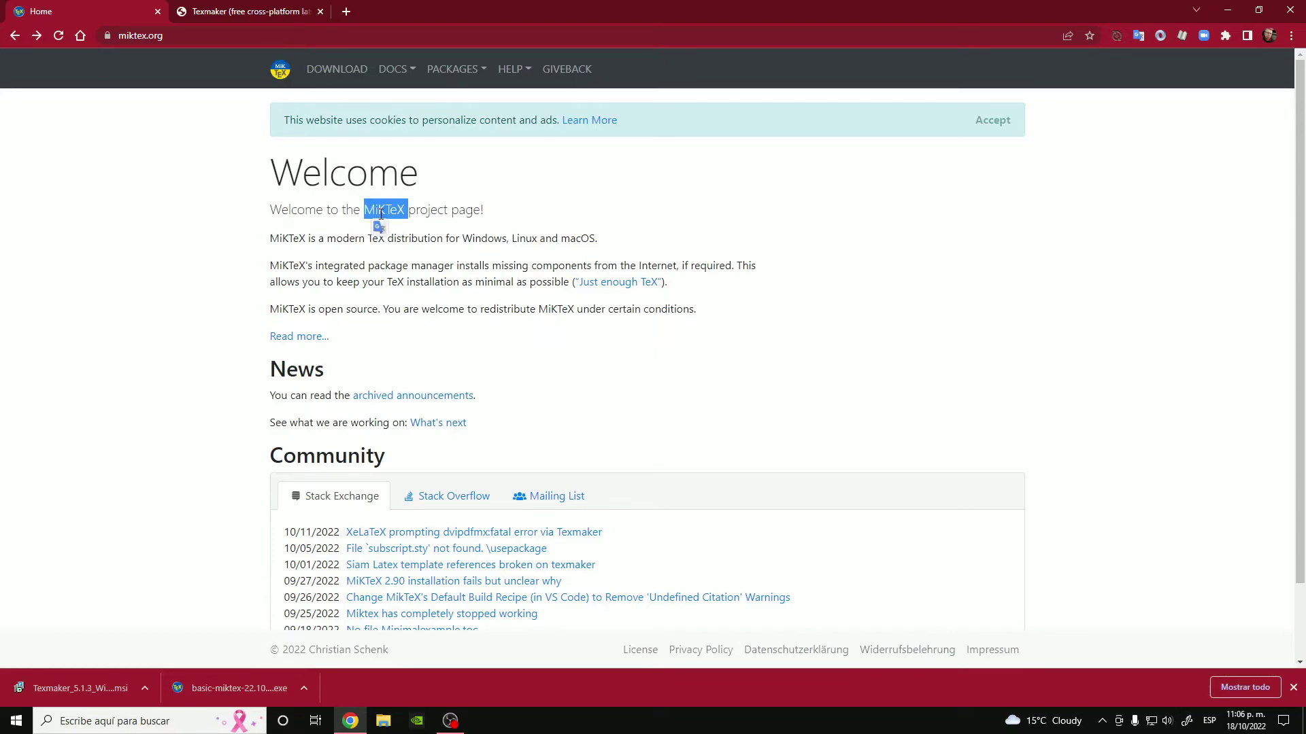
left_click(338, 72)
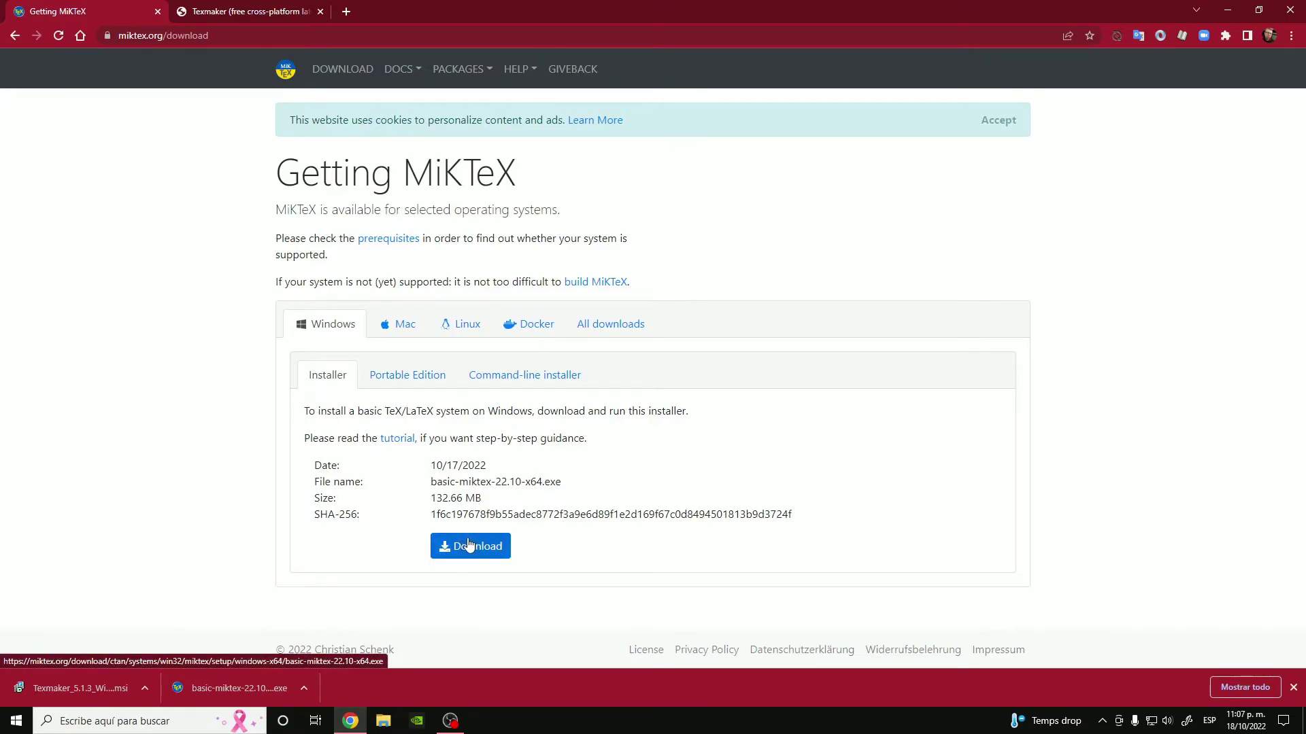
key("alt+Tab")
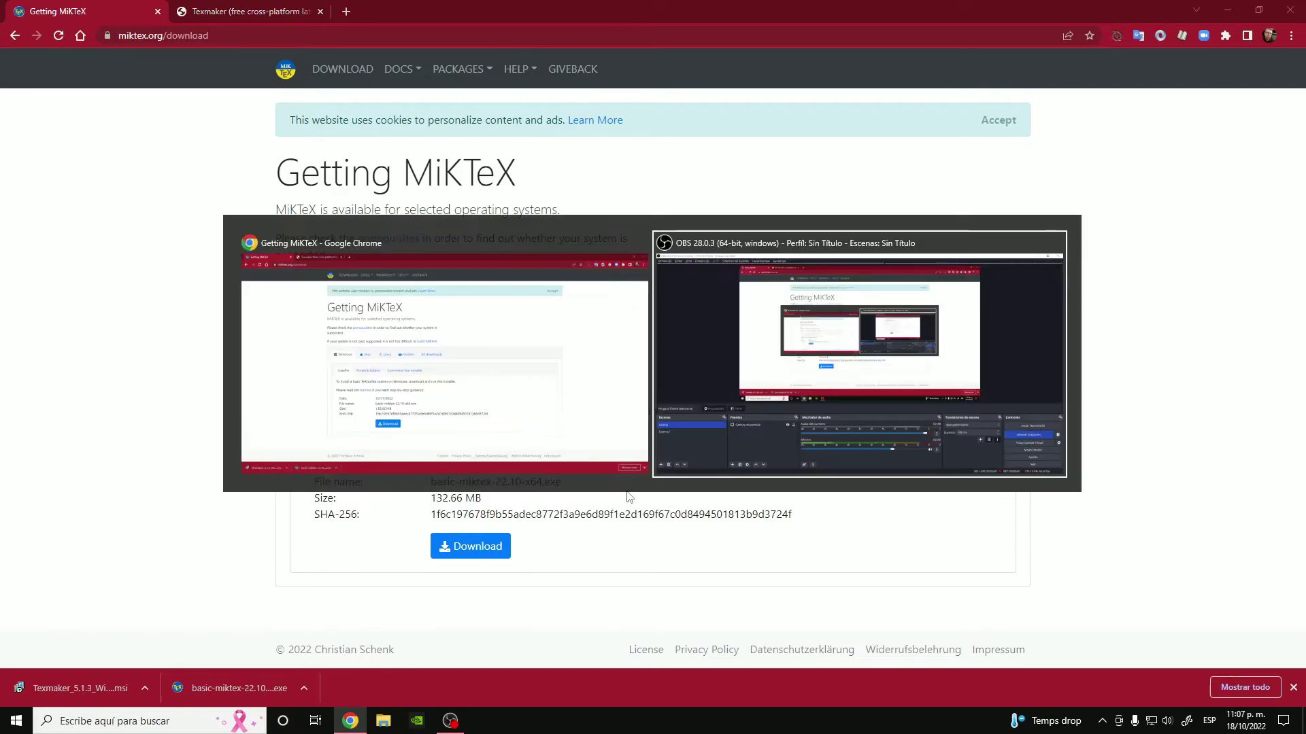
key("alt+Tab")
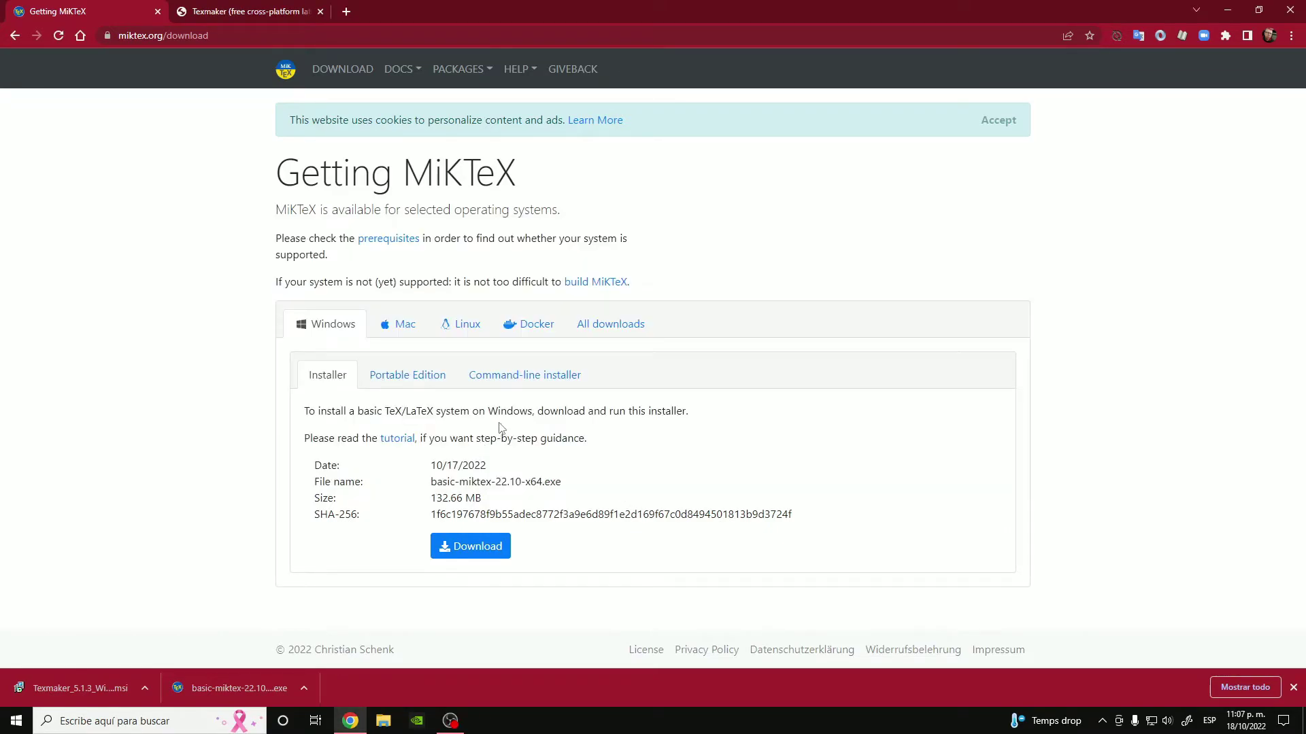
Open the Descargas folder and run basic-miktex-22.10-x64.exe as administrator.
right_click(383, 721)
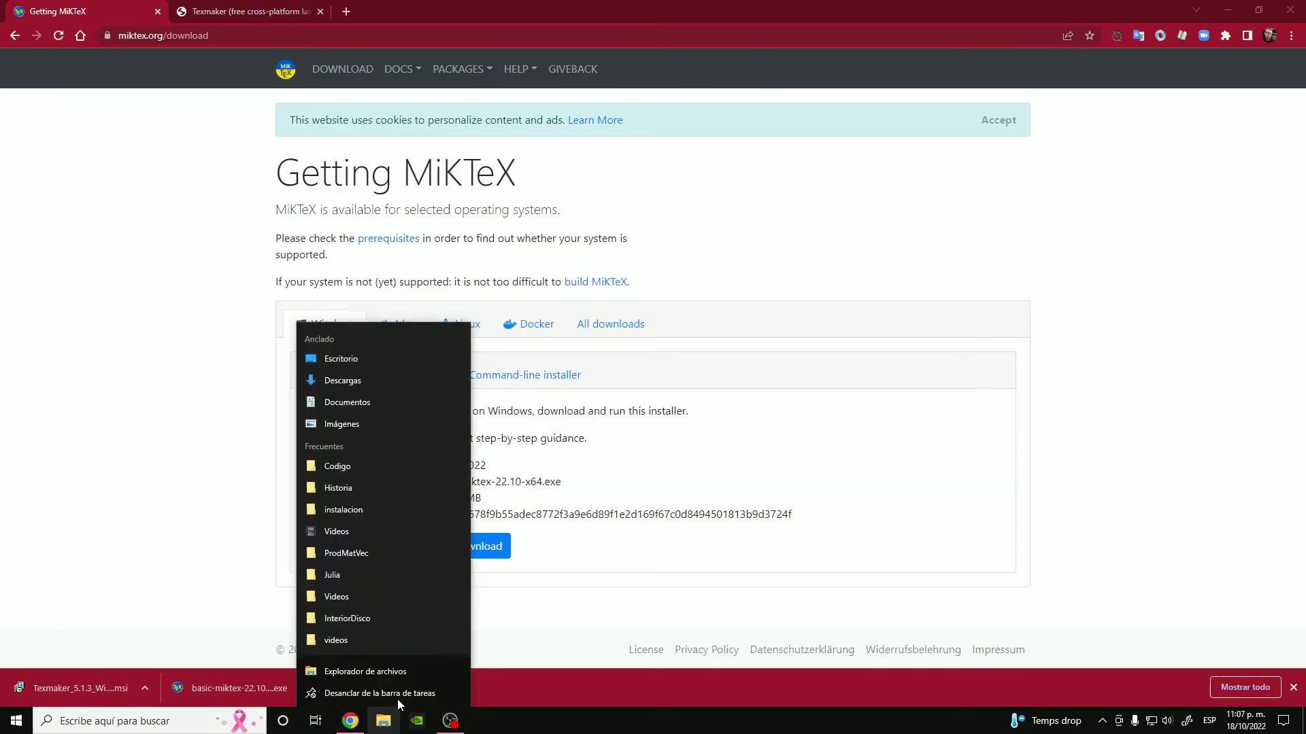
left_click(406, 379)
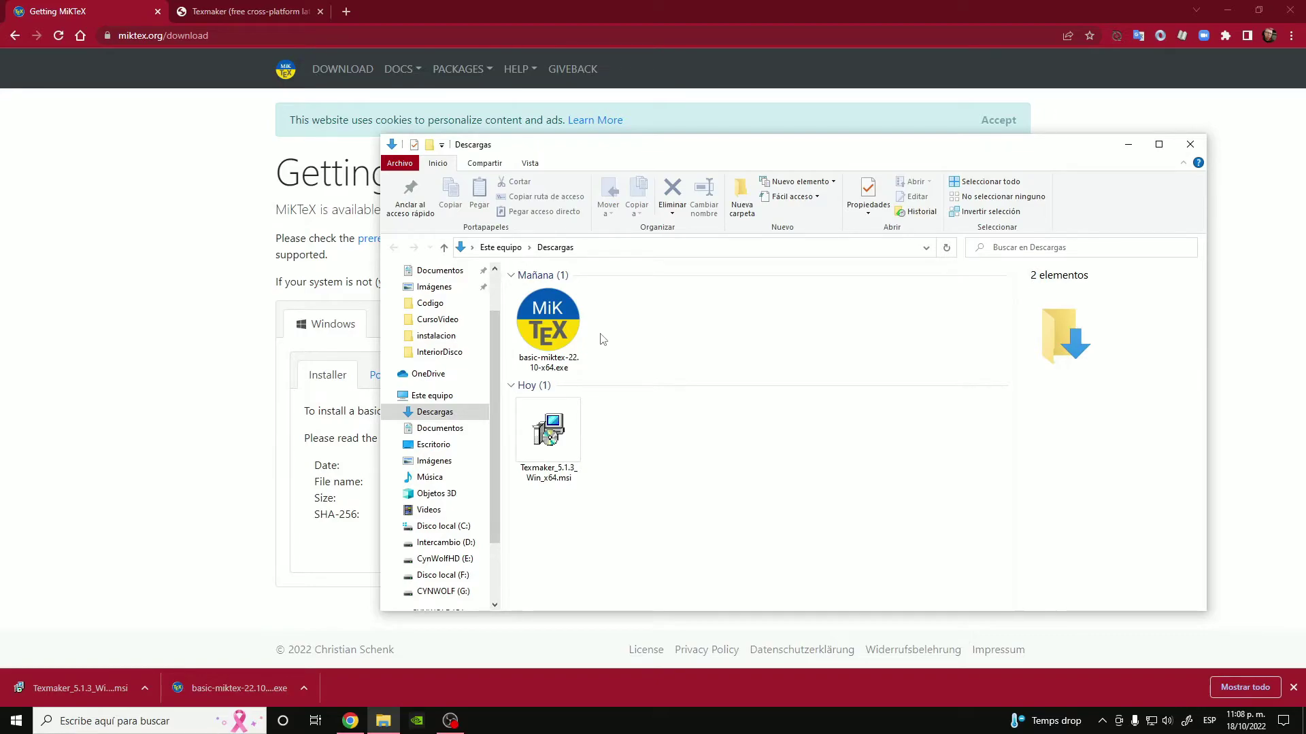
right_click(555, 333)
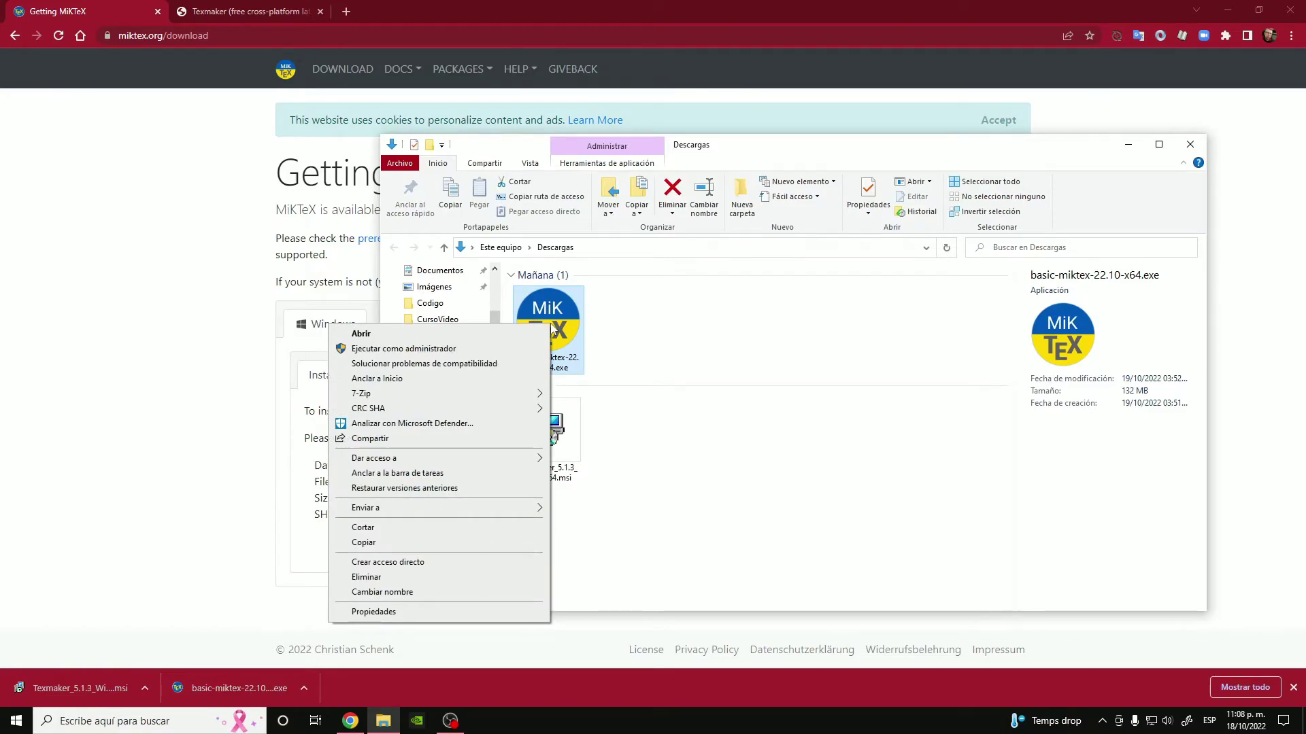
left_click(517, 350)
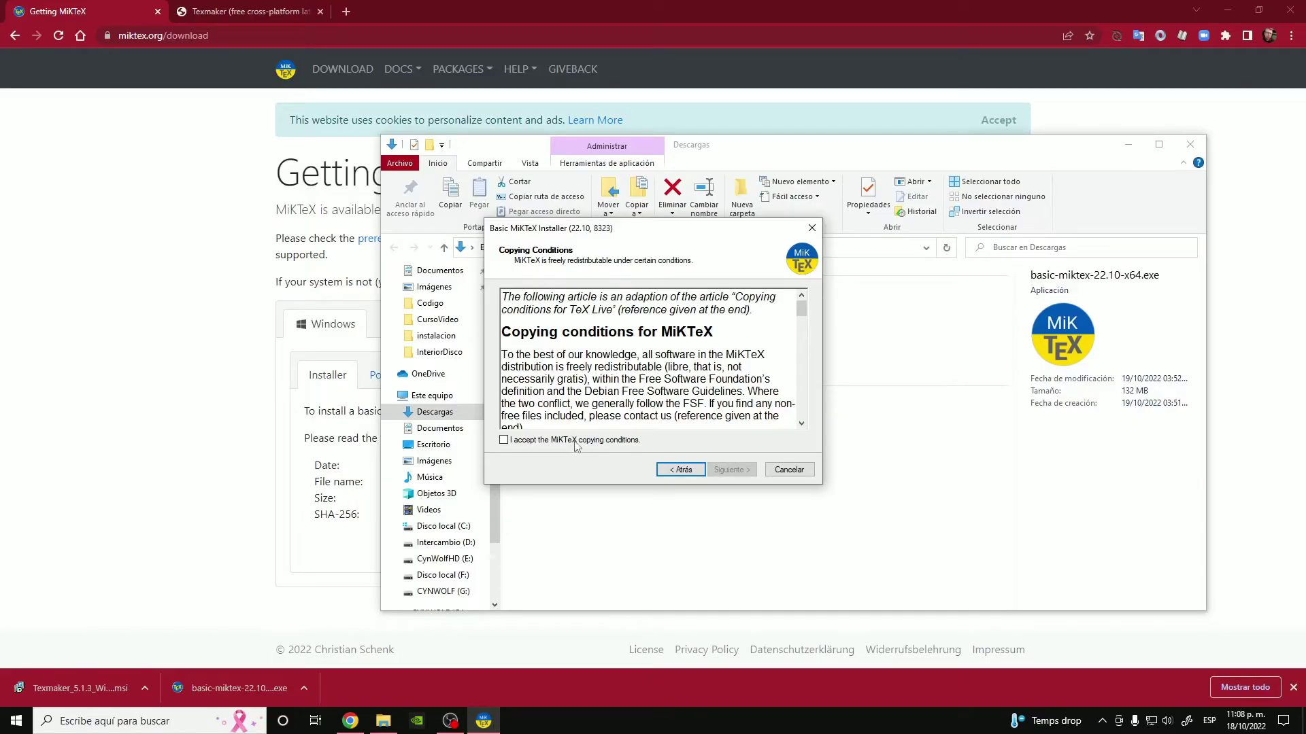
Accept the MiKTeX copying conditions, look through their text and continue to the installation scope.
left_click(575, 442)
scroll(730, 365, "down", 10)
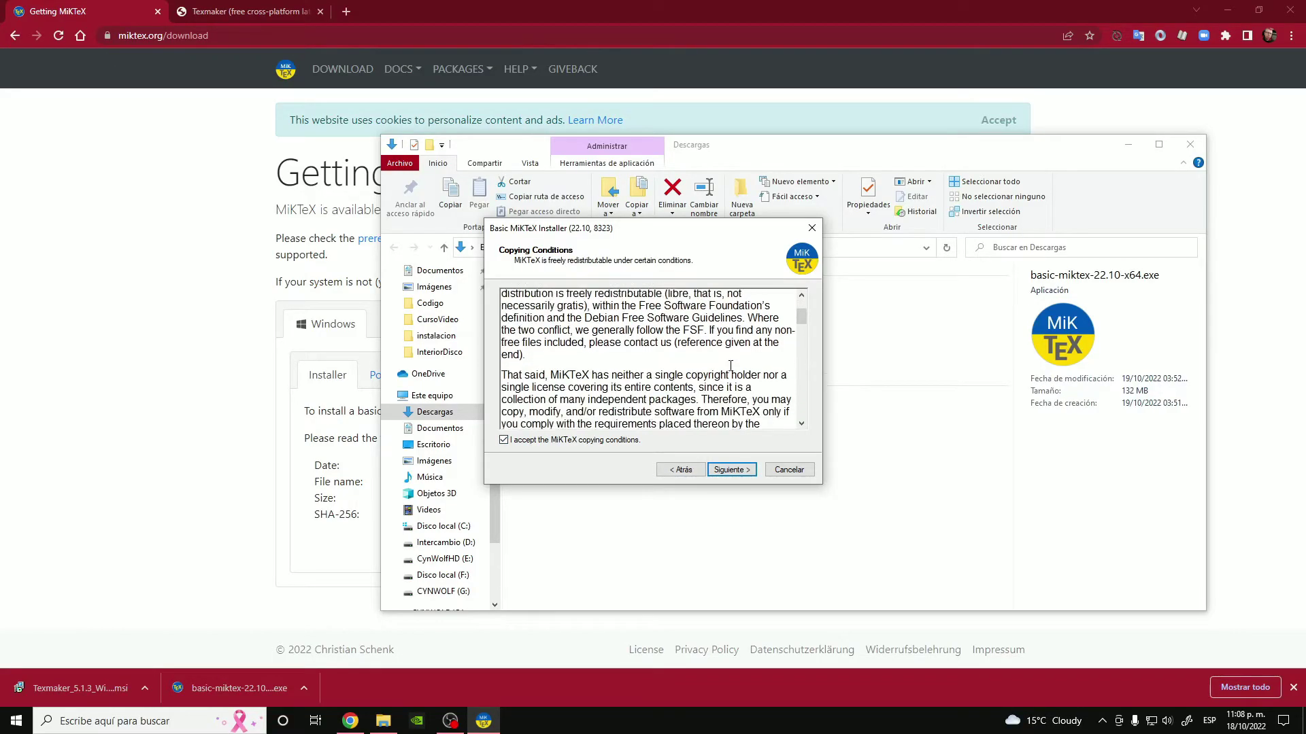
scroll(730, 365, "down", 5)
scroll(731, 365, "up", 10)
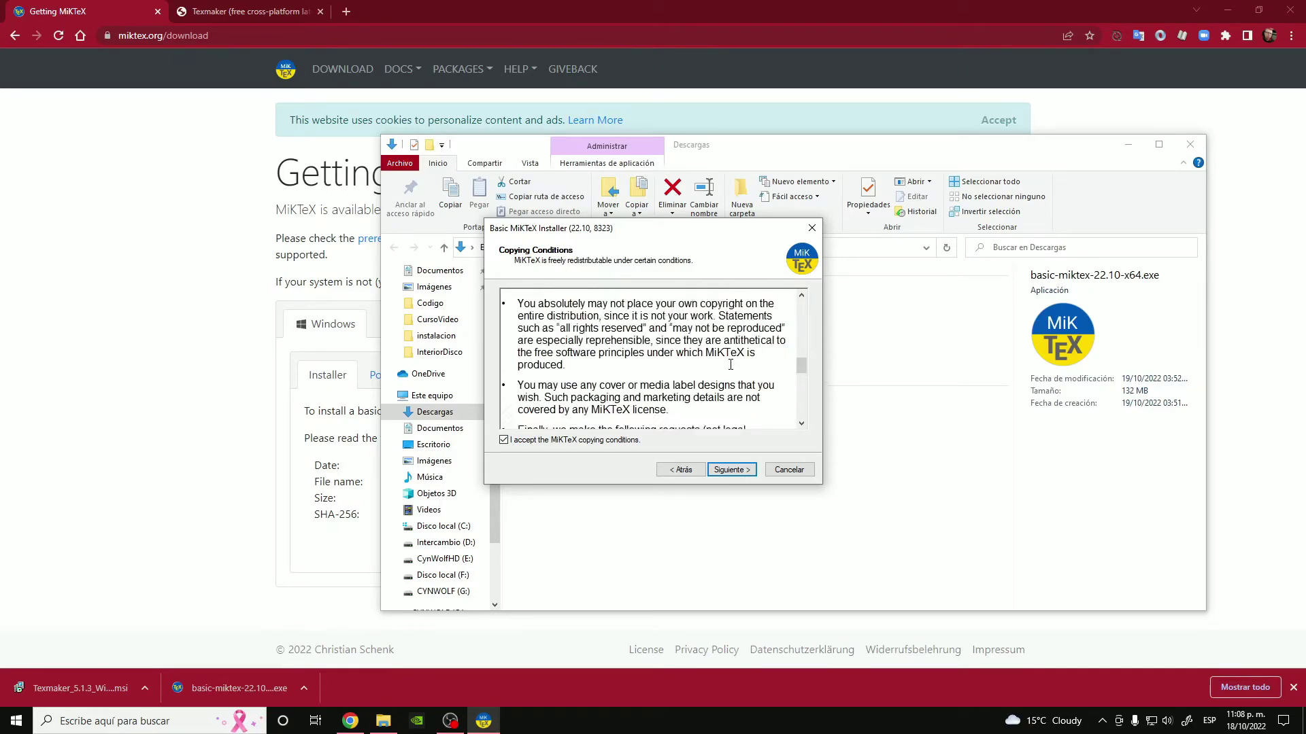
scroll(730, 365, "up", 10)
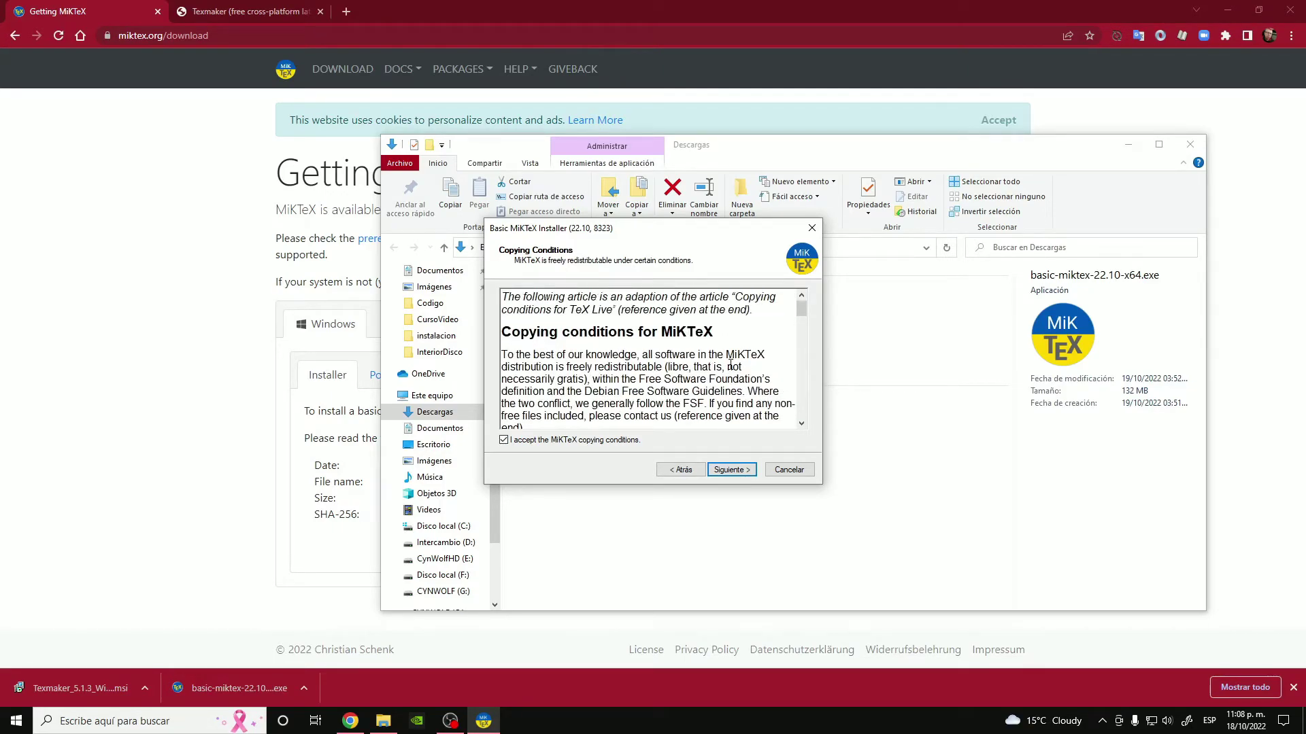
scroll(730, 366, "down", 5)
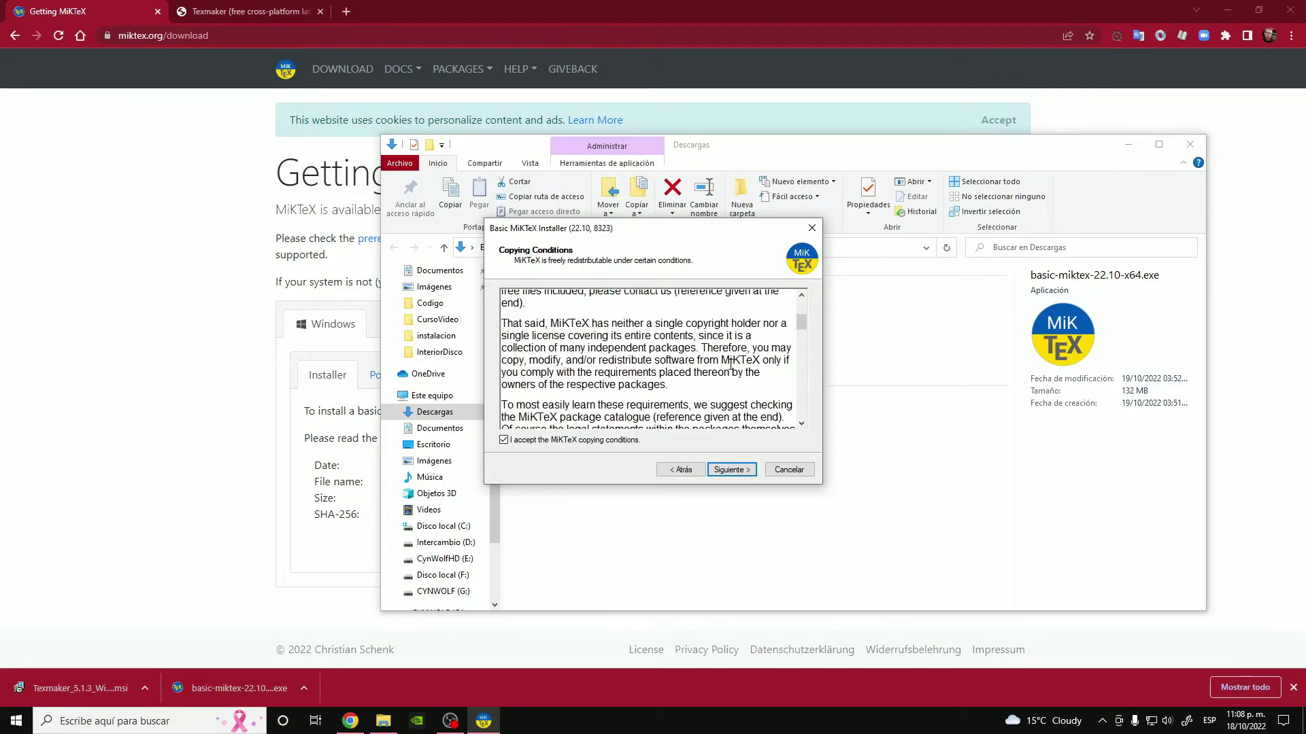
left_click(742, 474)
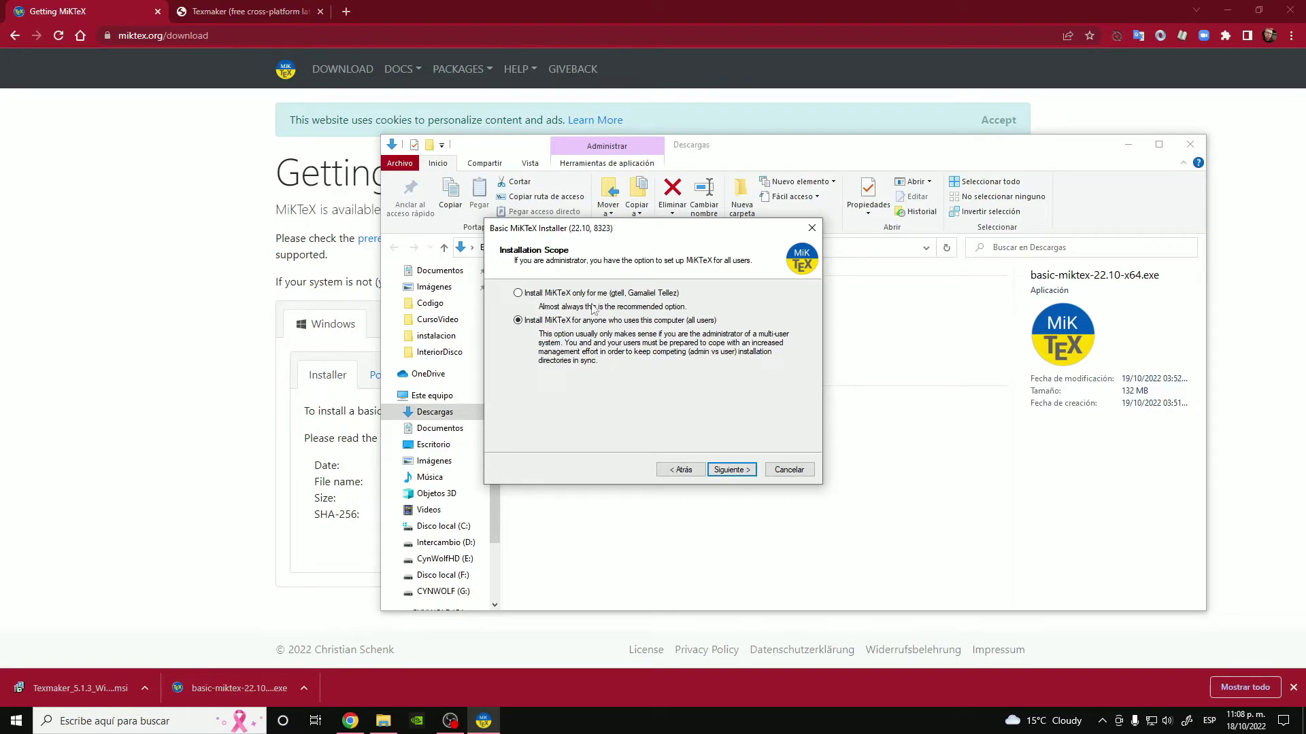
Choose to install MiKTeX for all users of the computer and keep C:\Program Files\MiKTeX as the installation directory.
left_click(532, 296)
left_click(529, 321)
left_click(756, 389)
left_click(737, 469)
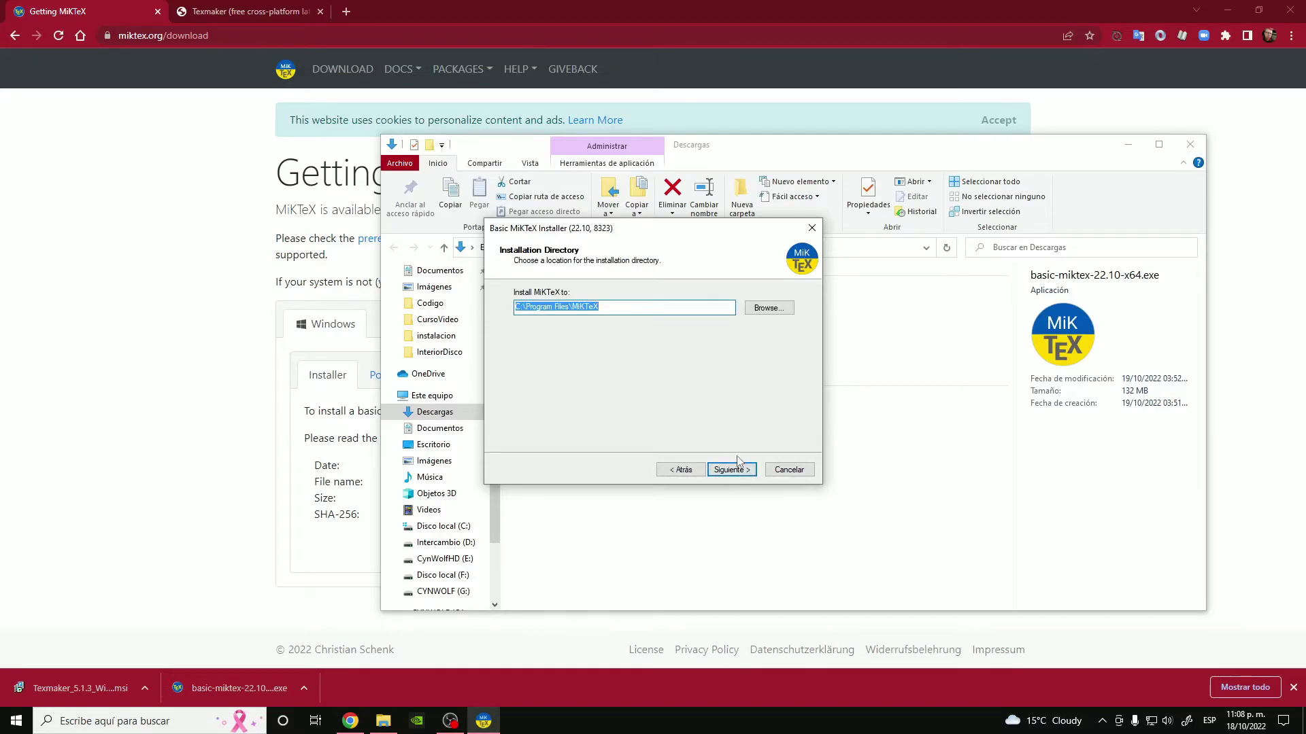
left_click(627, 308)
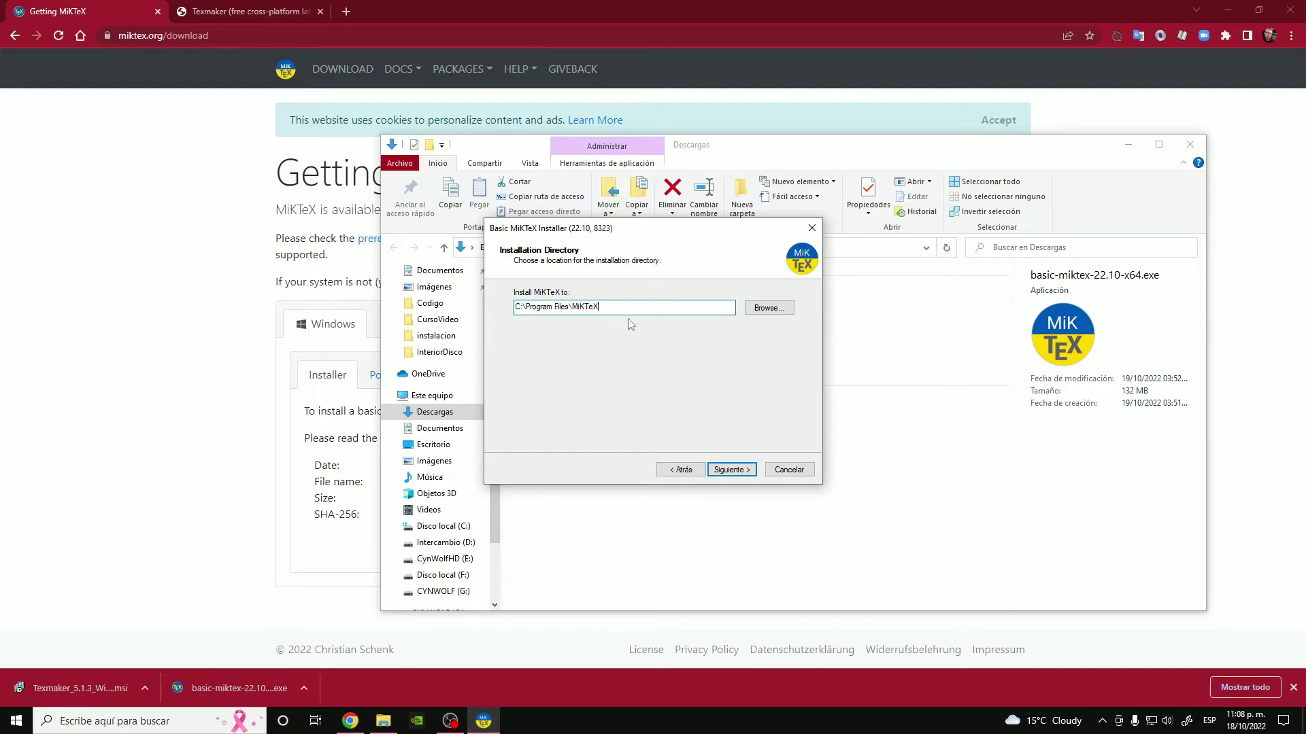
left_click(731, 473)
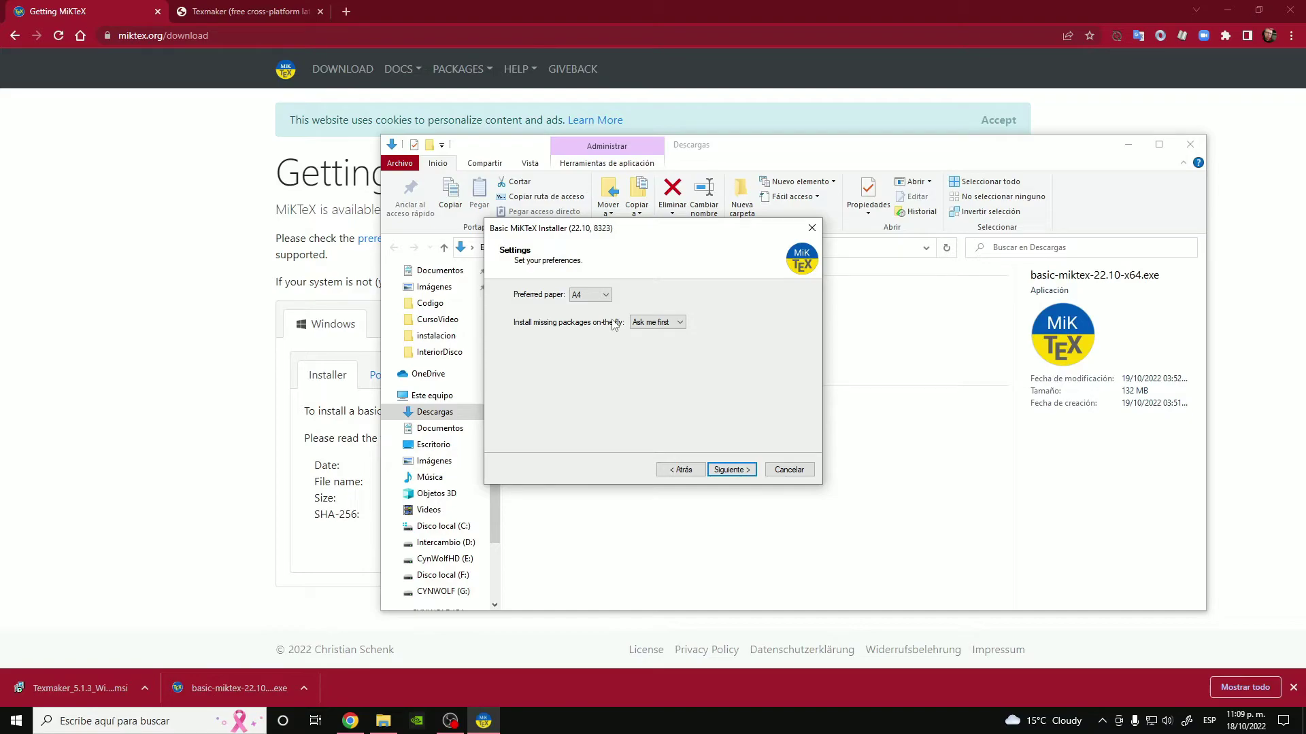
Set the preferred paper to Letter and on-the-fly installation of missing packages to Yes, and proceed to the settings review.
left_click(607, 295)
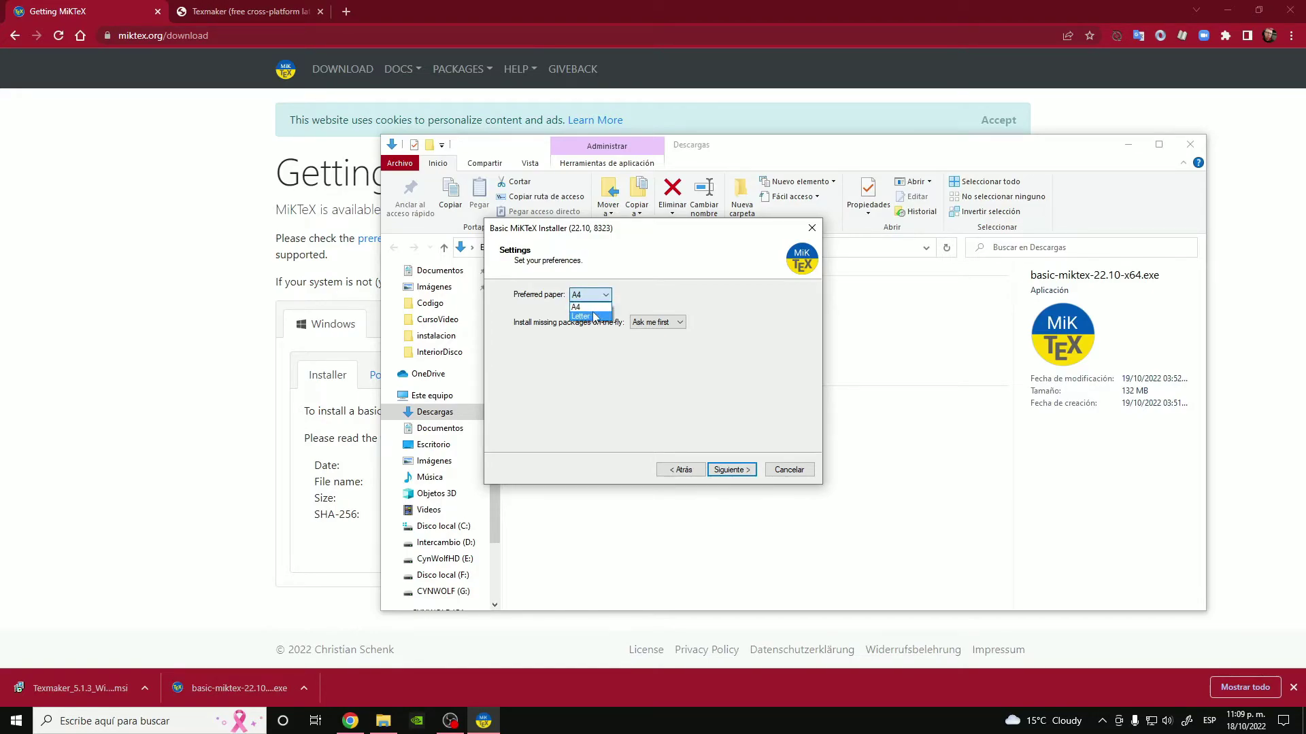
left_click(594, 316)
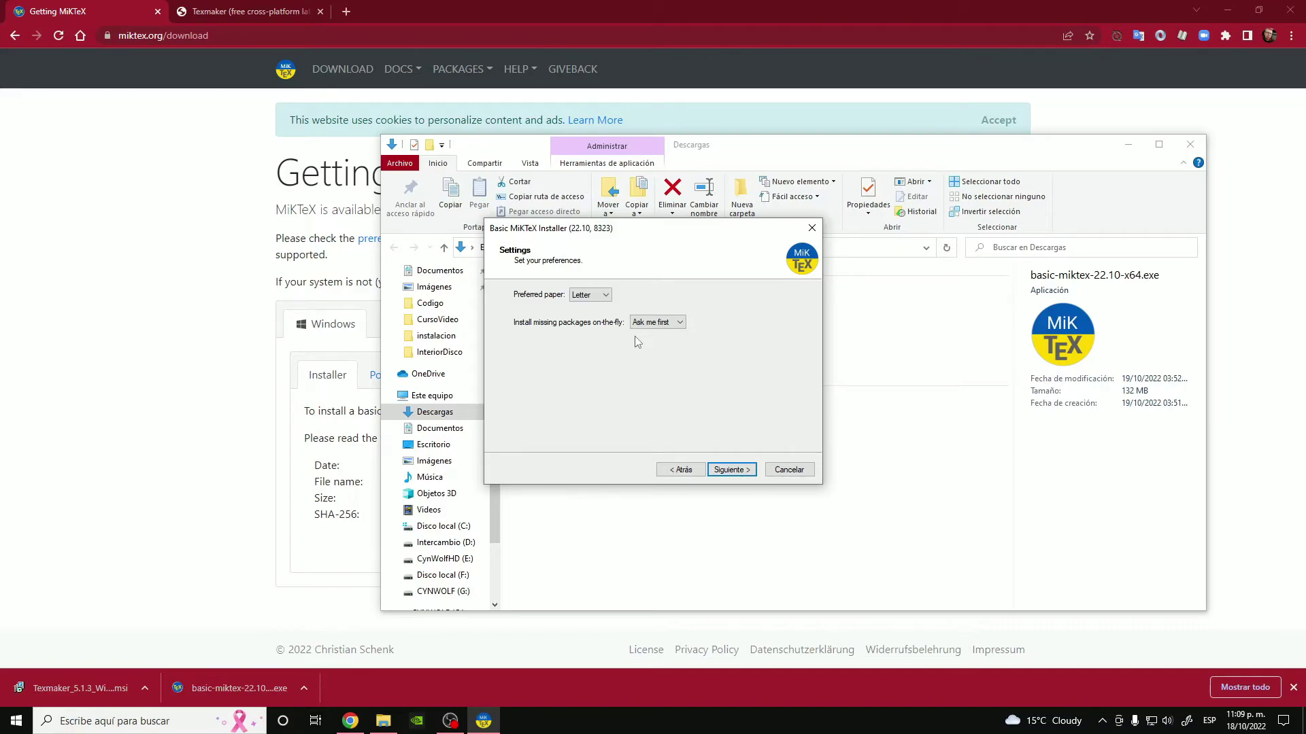
left_click(672, 327)
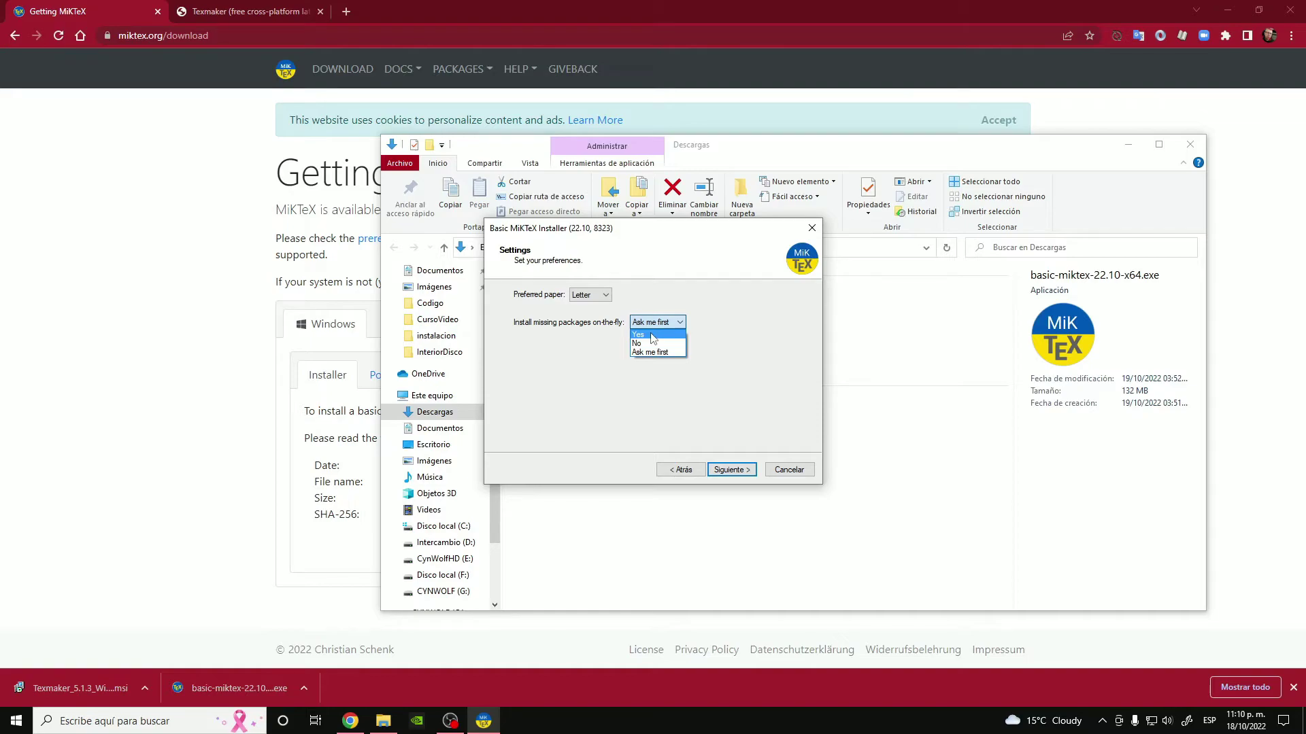
left_click(652, 335)
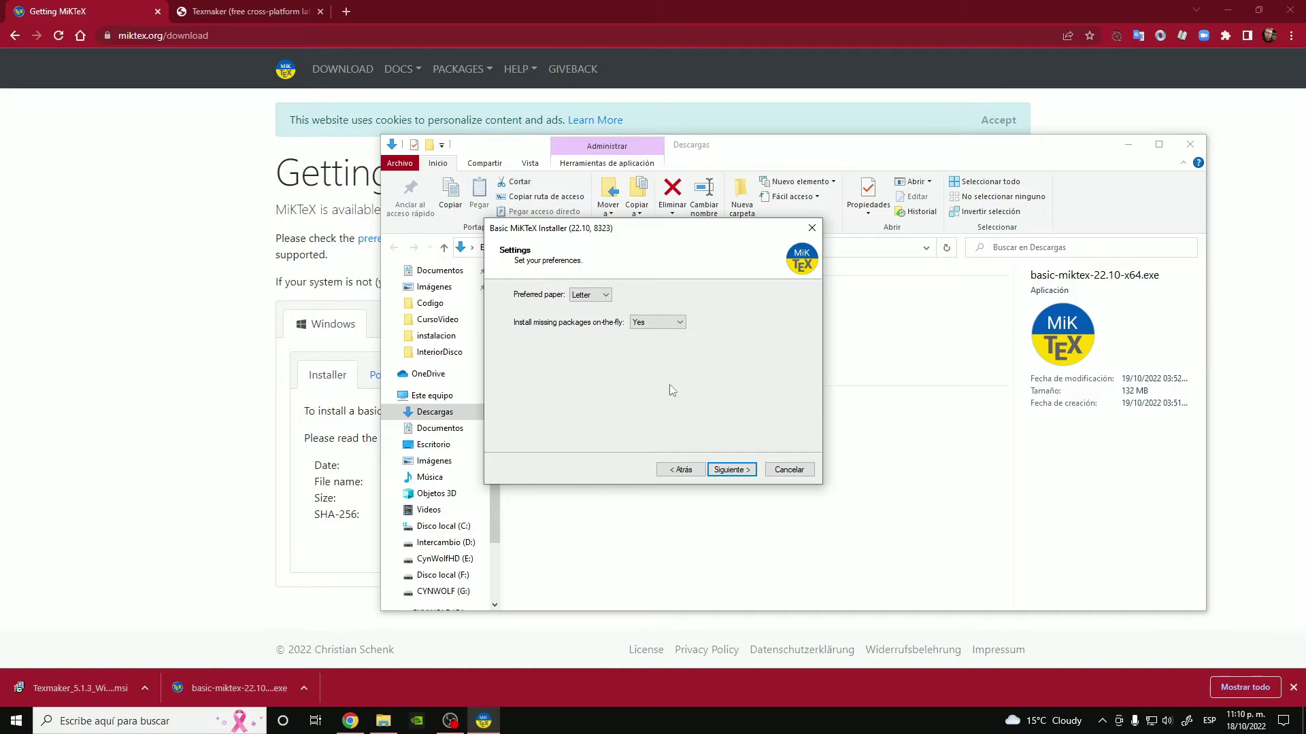
left_click(741, 468)
left_click(734, 473)
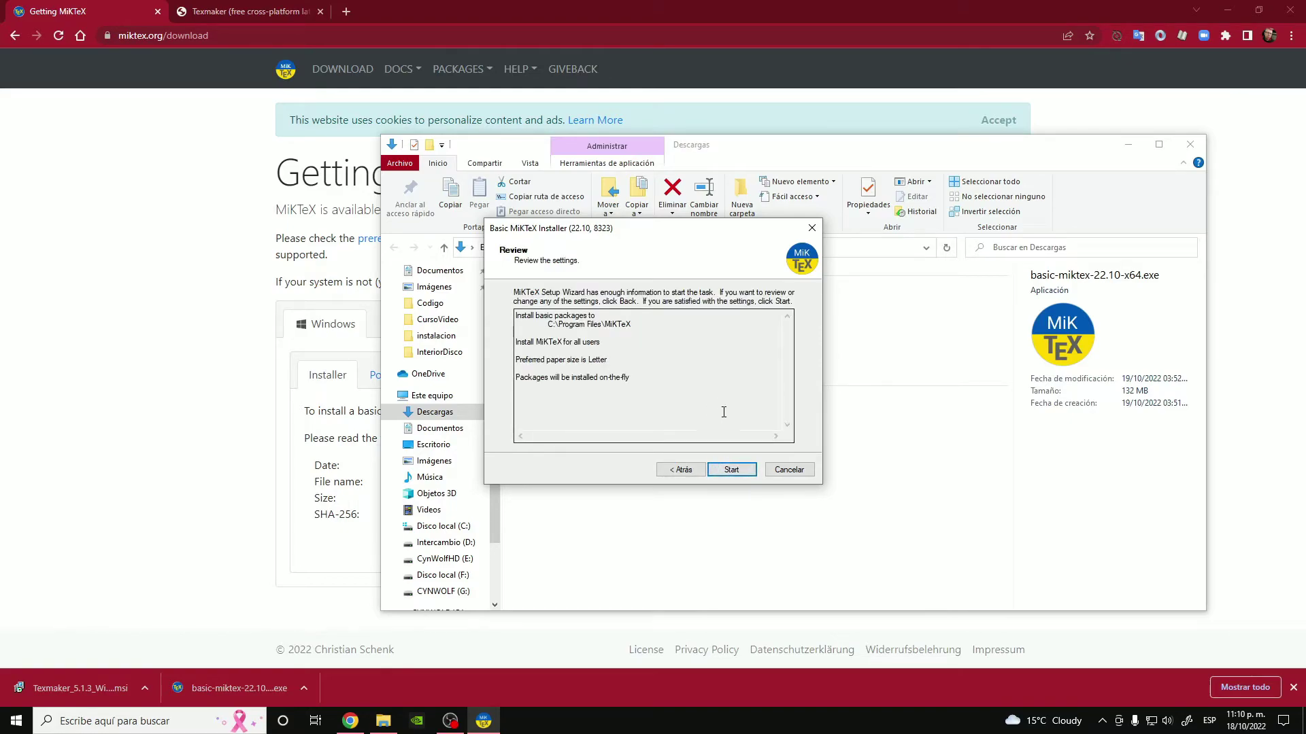
Run the MiKTeX installation, keep the update check enabled and close the finished setup wizard.
left_click(731, 471)
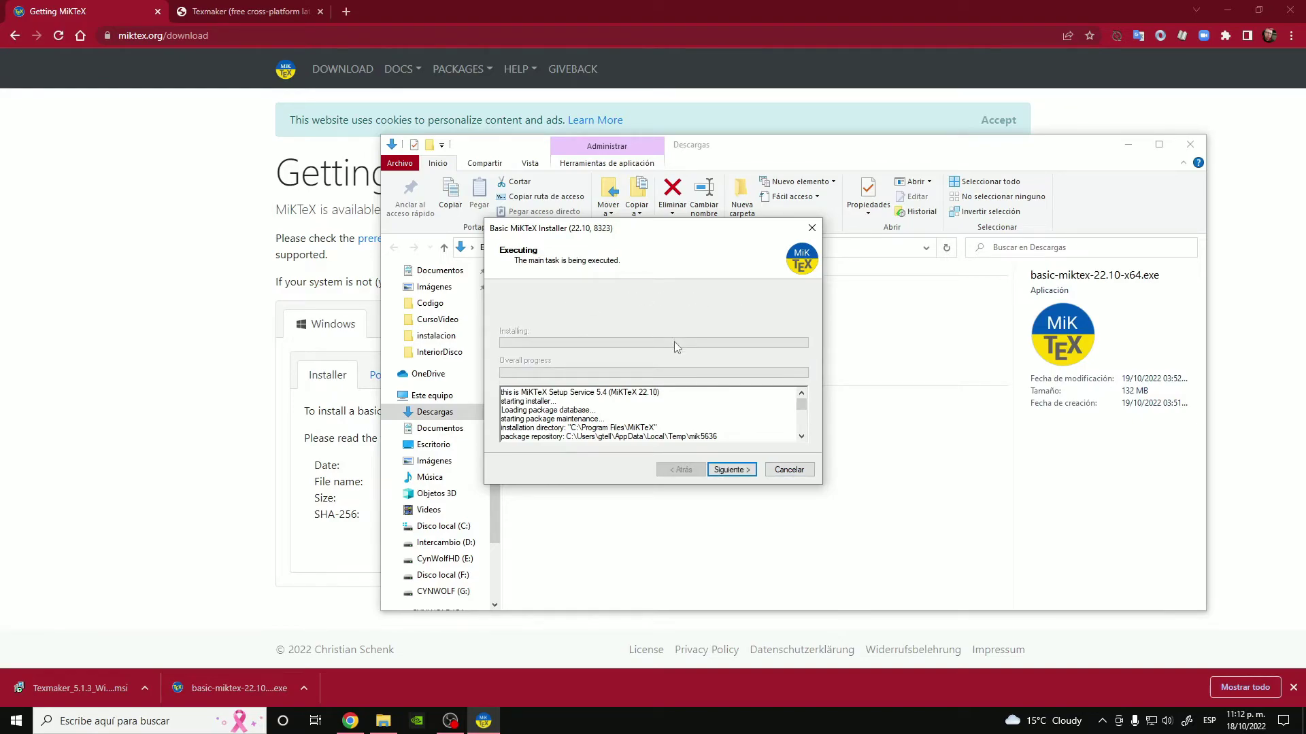
left_click(733, 471)
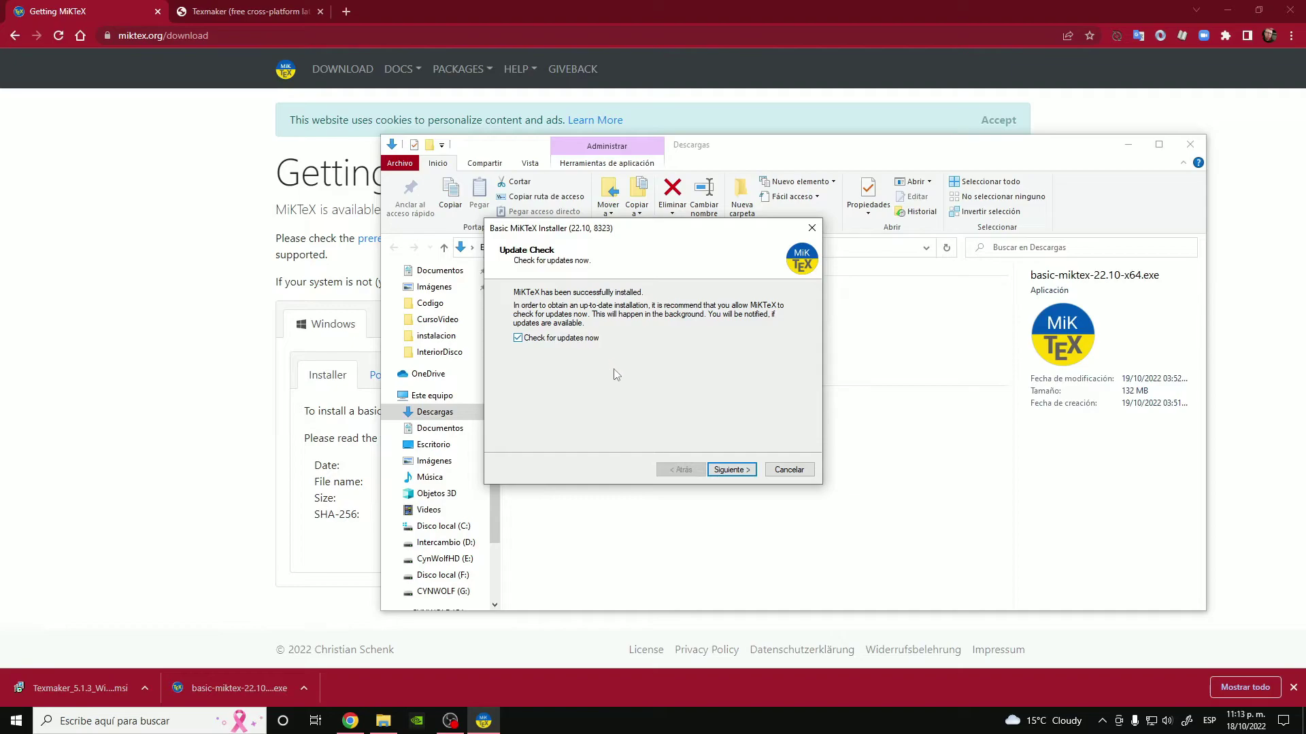
left_click(727, 470)
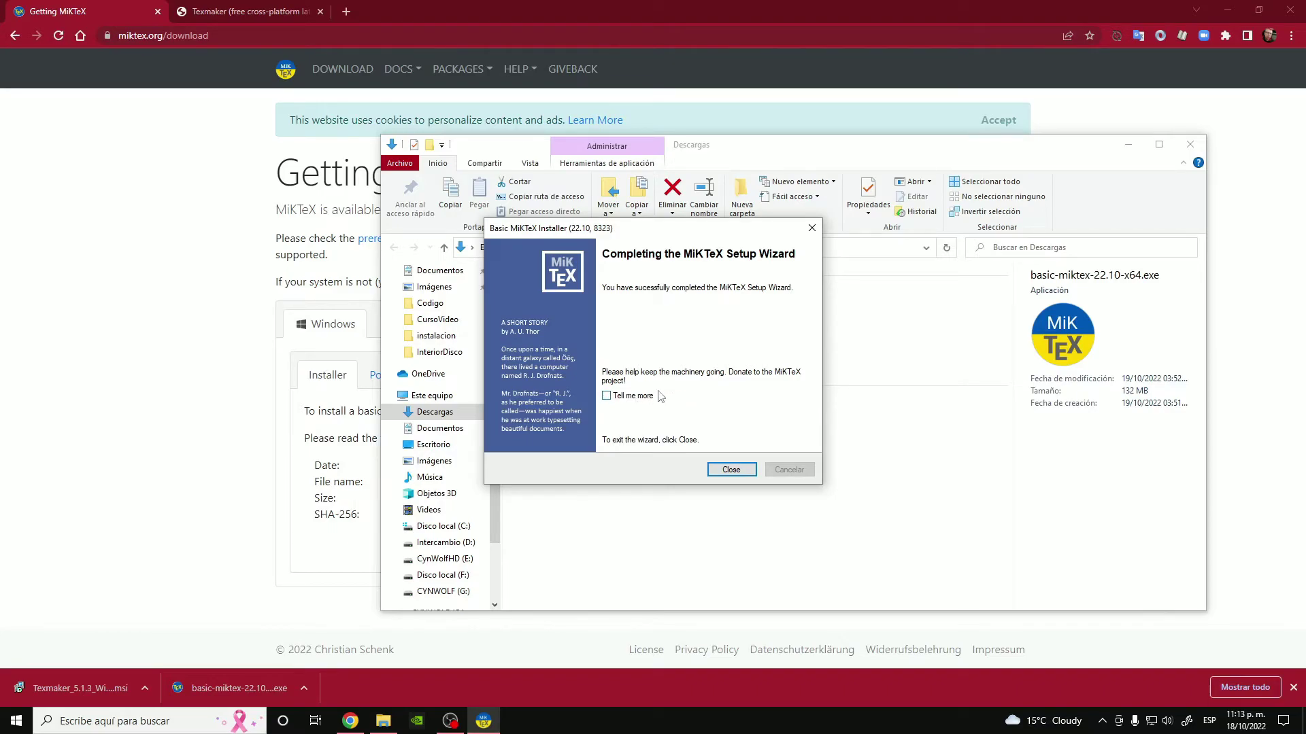
left_click(731, 470)
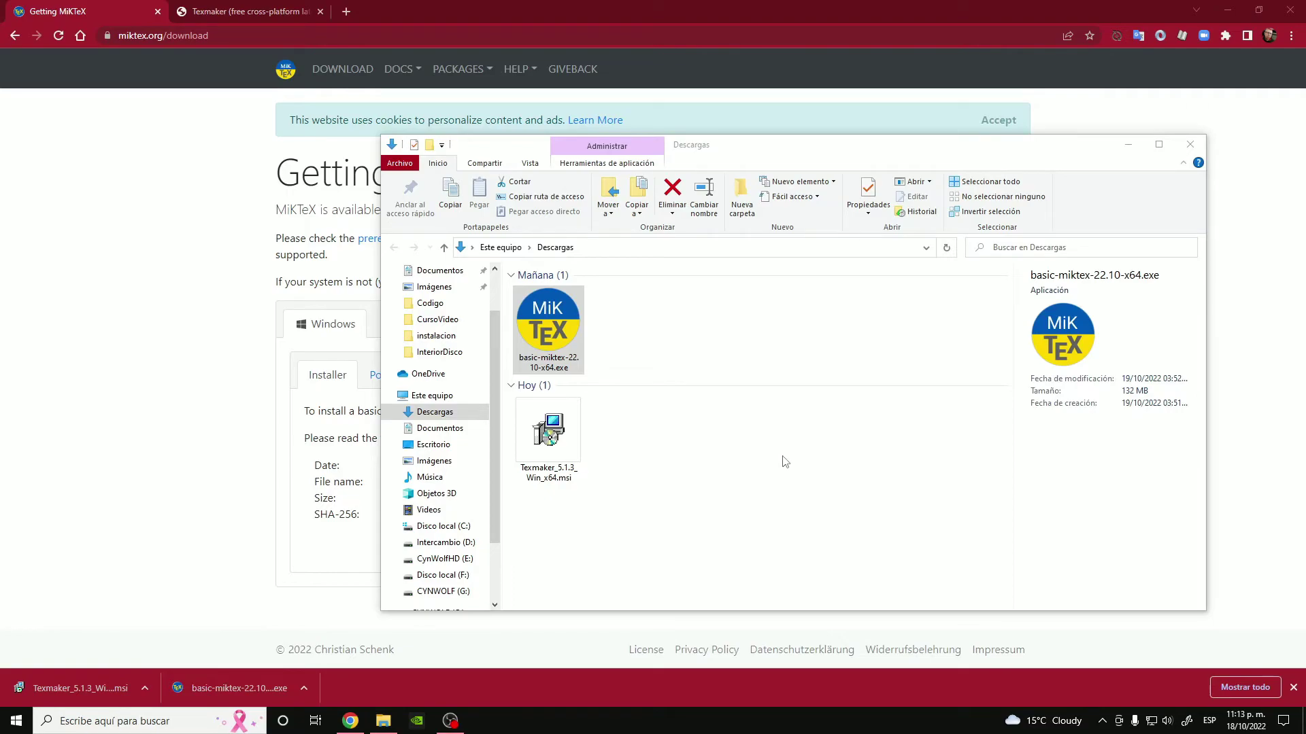
Search Windows for MiKTeX, launch MiKTeX Console and bring up its list of available updates.
key("super")
type("miktex")
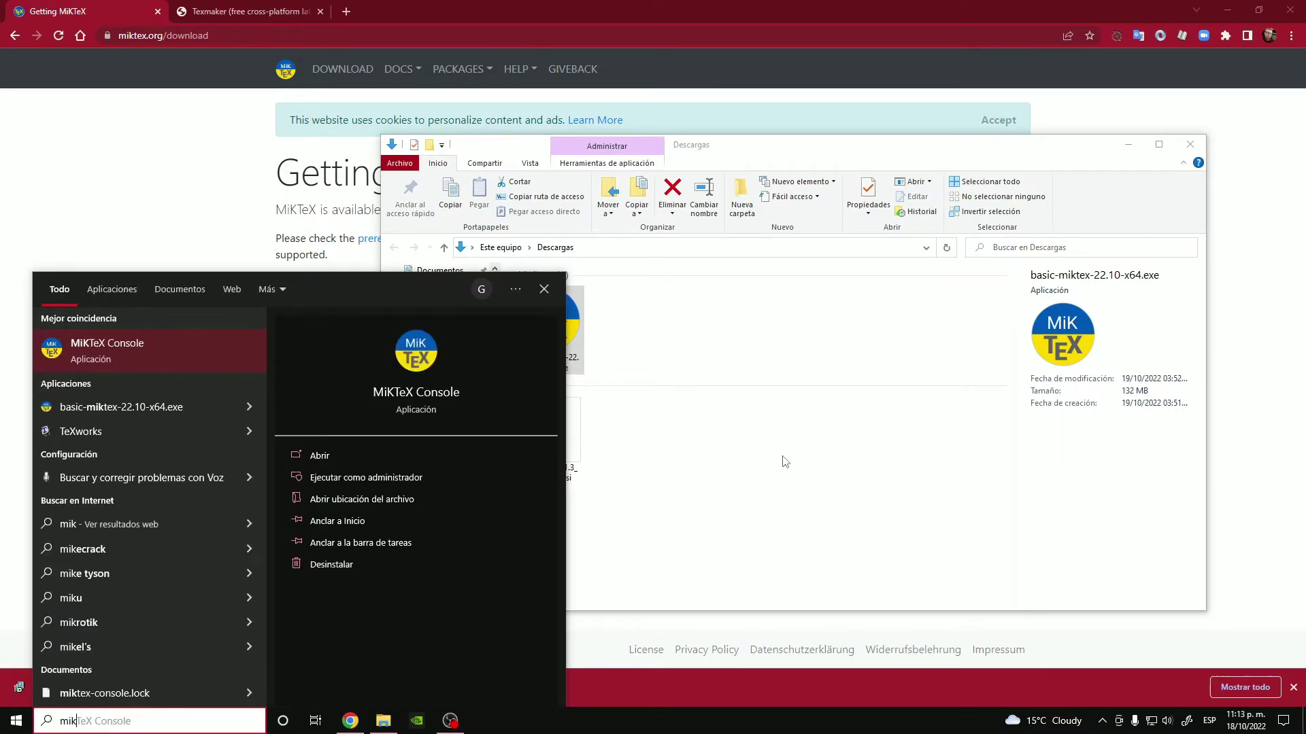
key("Return")
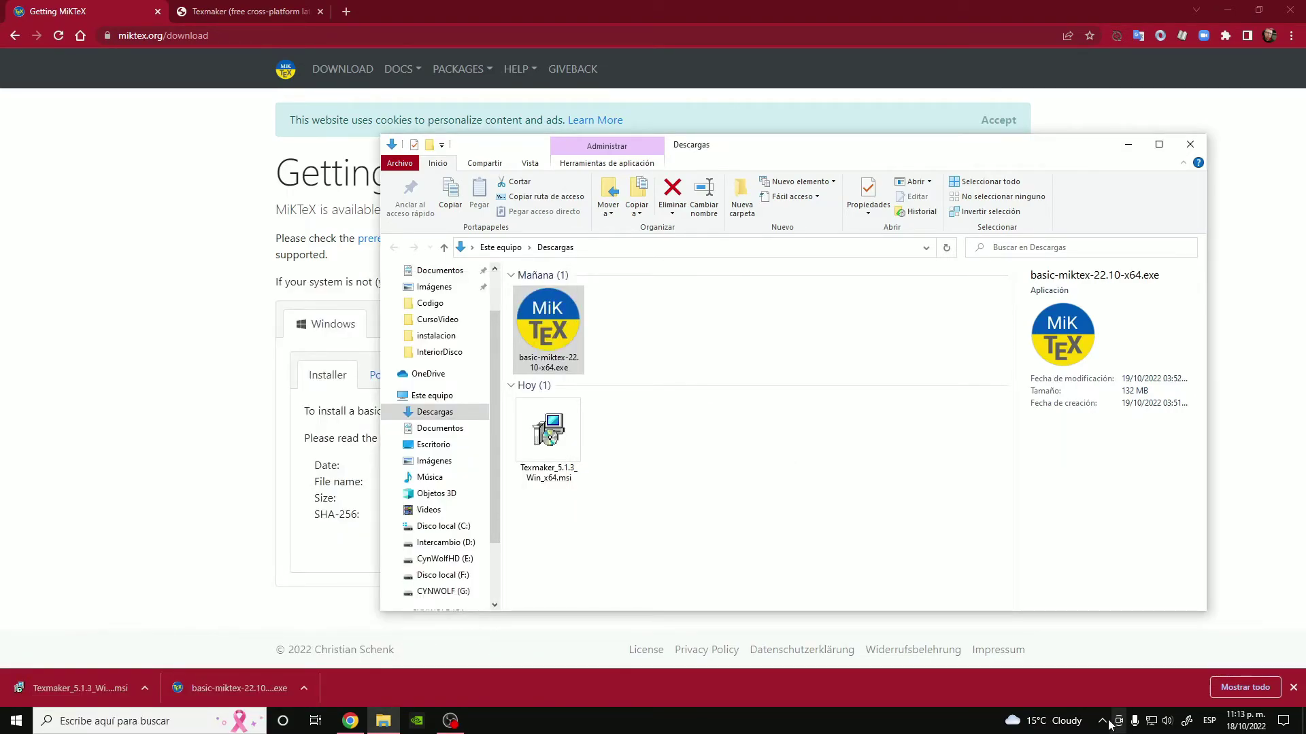
left_click(1102, 721)
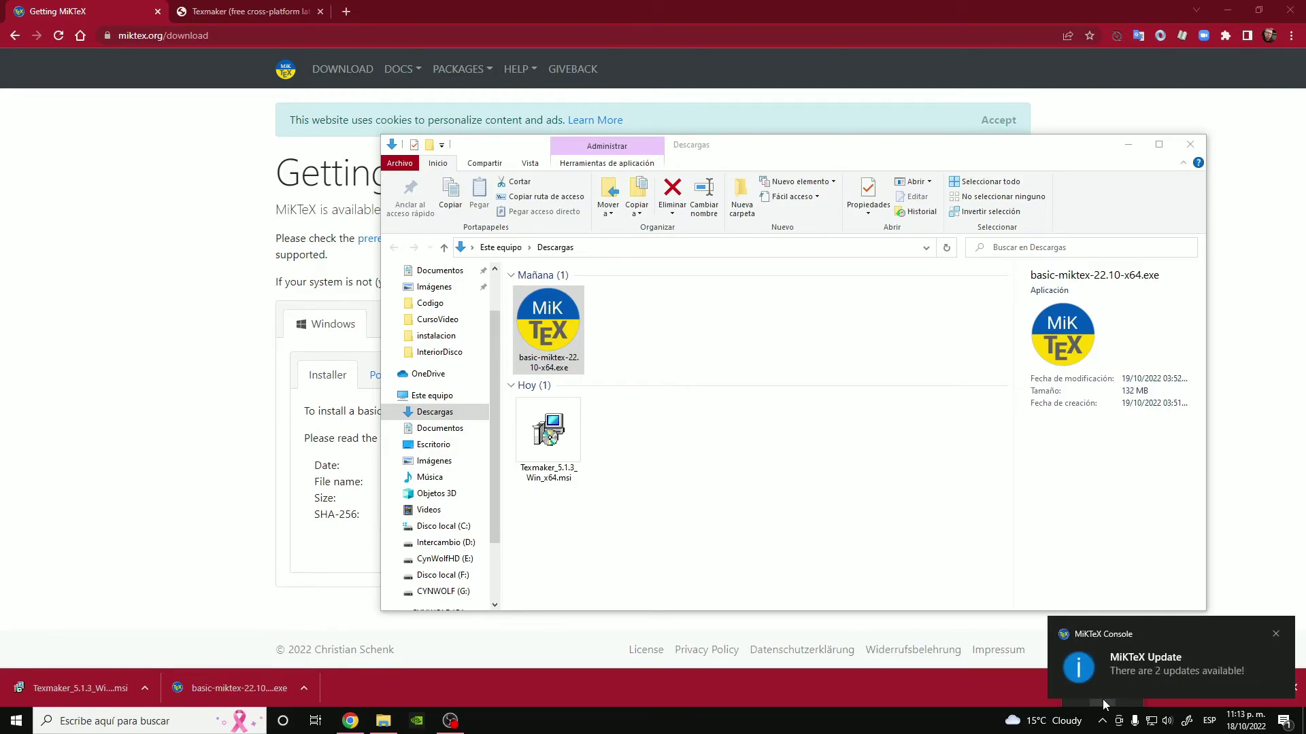
left_click(1121, 668)
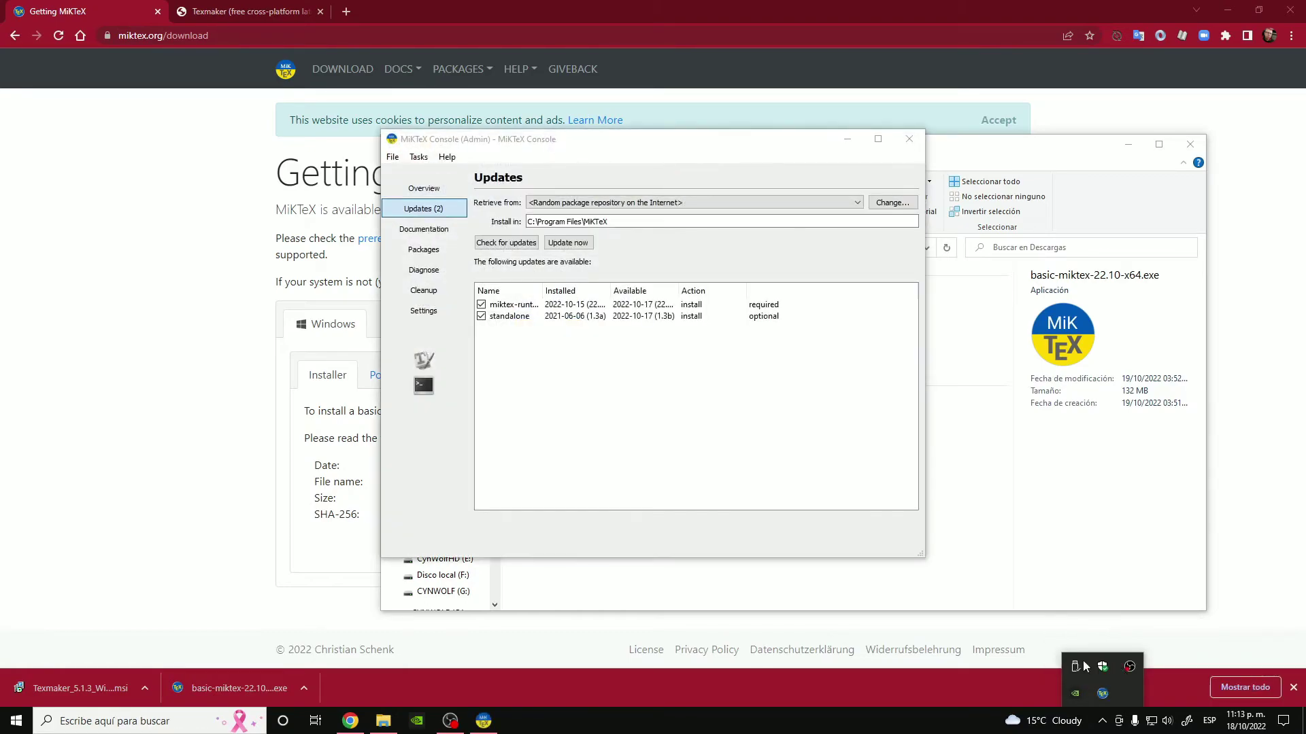
left_click(559, 364)
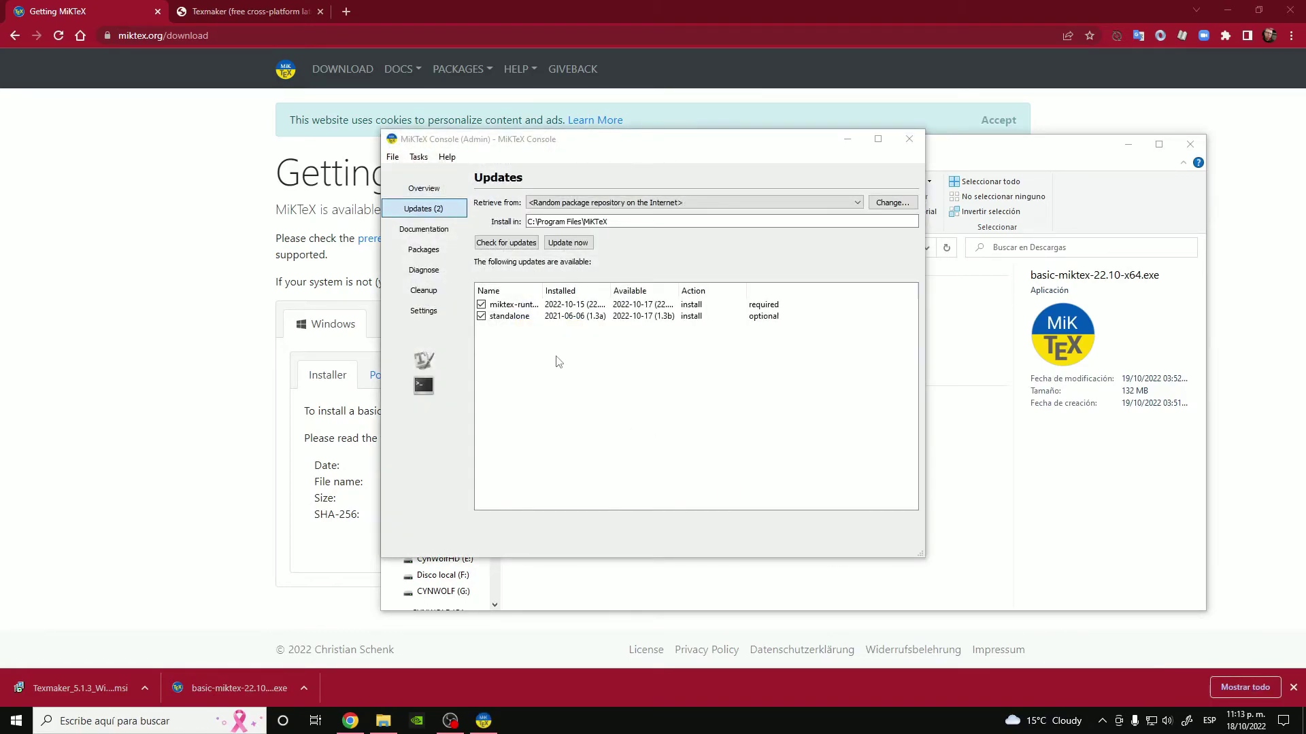
Install the two listed MiKTeX updates and acknowledge the closing of MiKTeX Console.
left_click(566, 243)
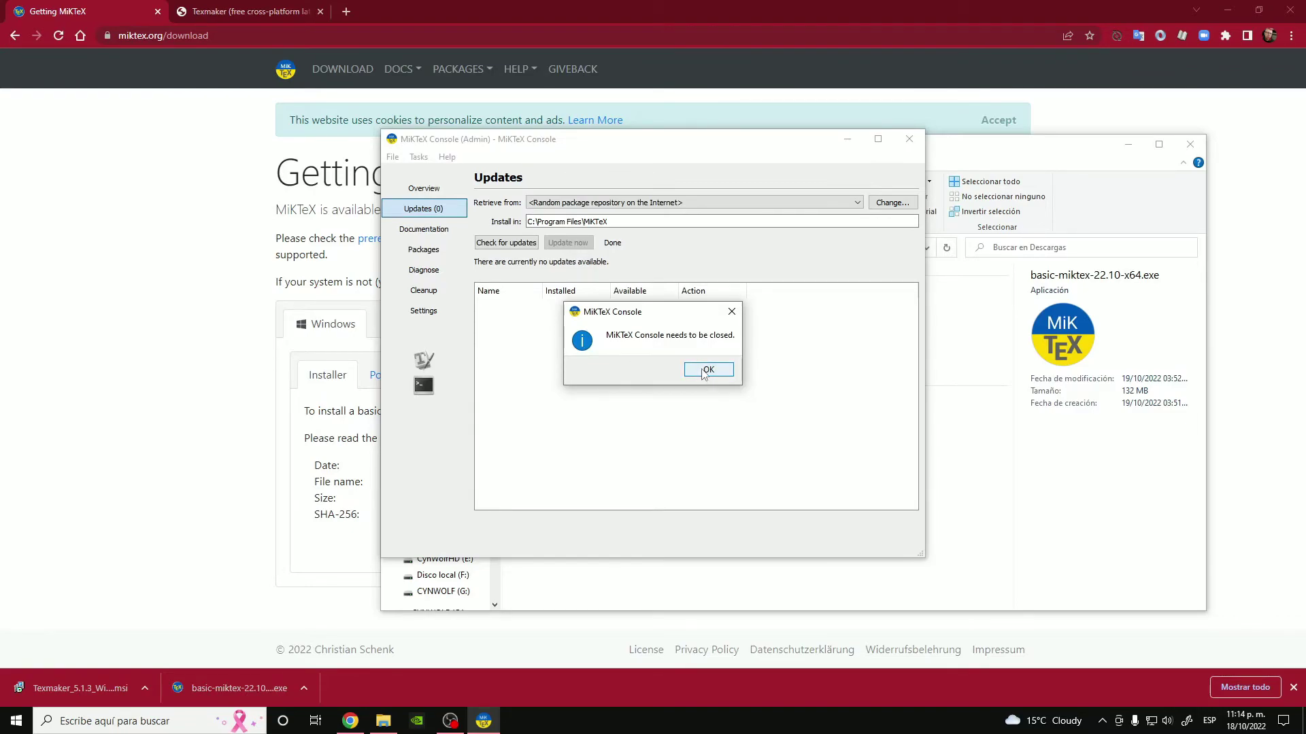
left_click(707, 370)
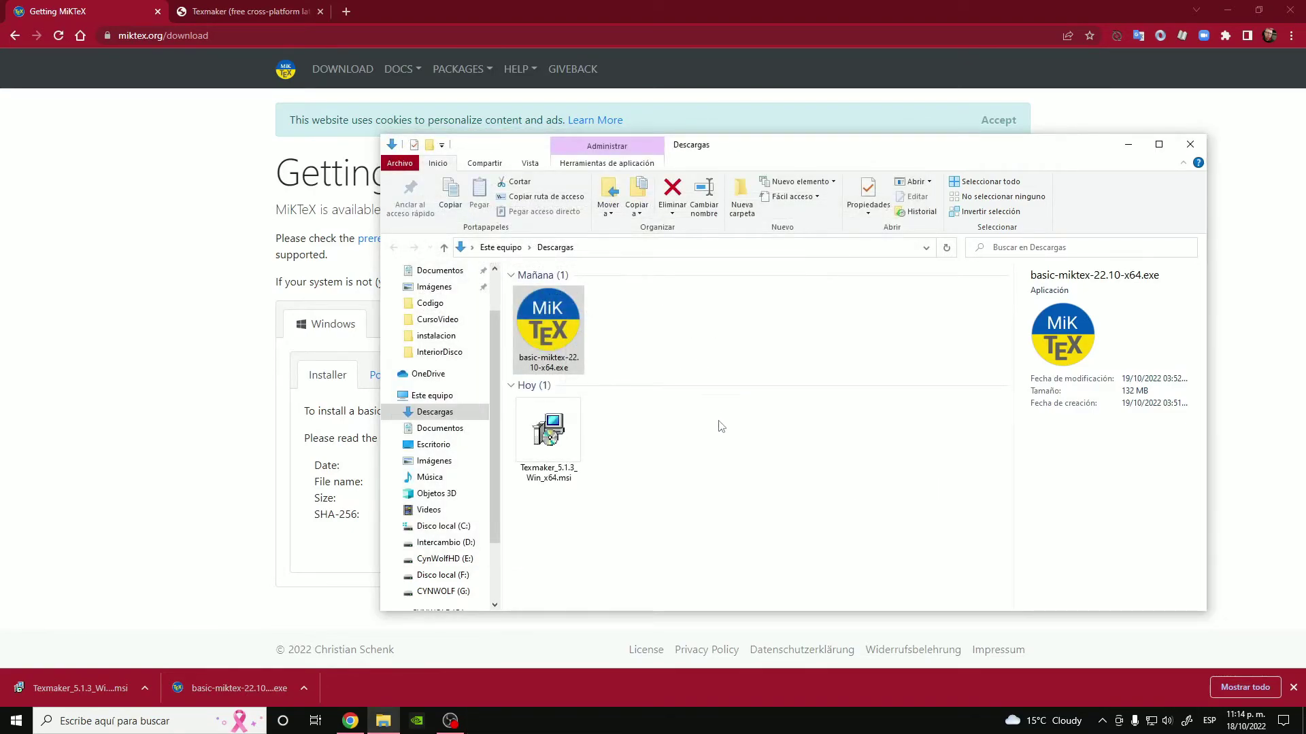
left_click(1101, 721)
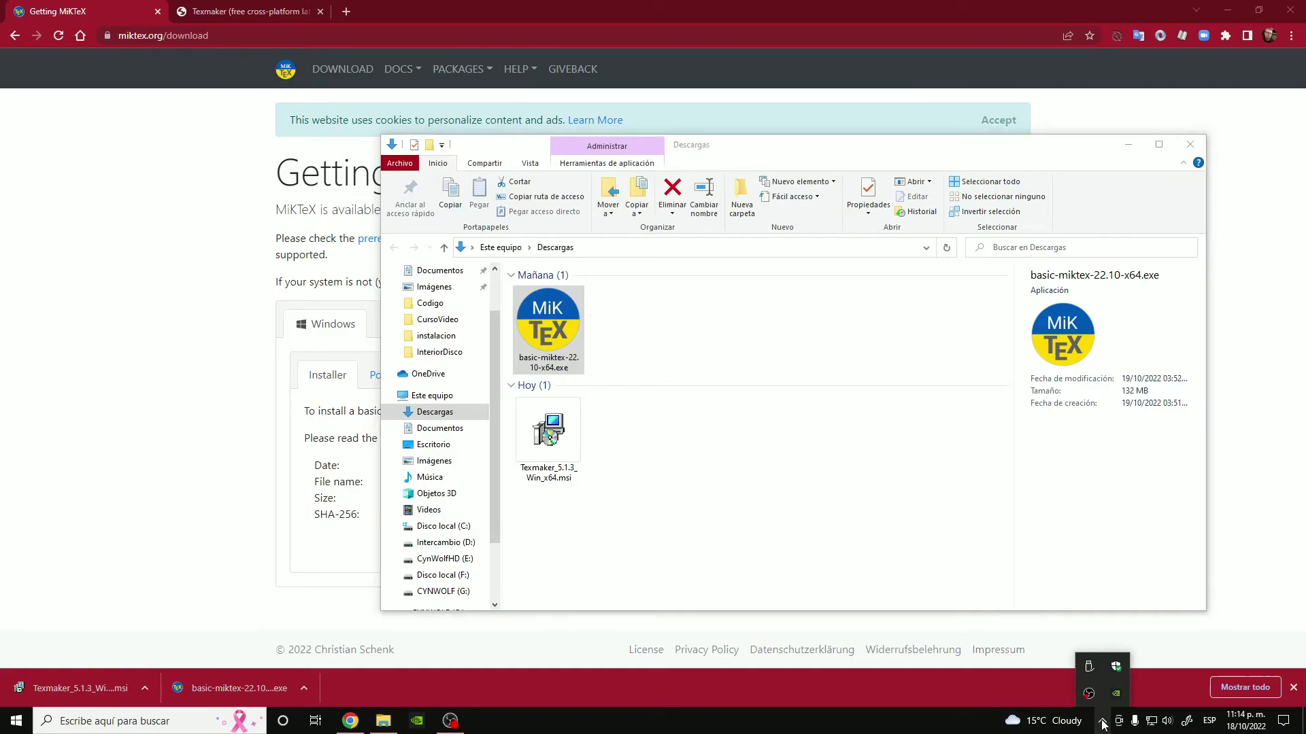
left_click(895, 511)
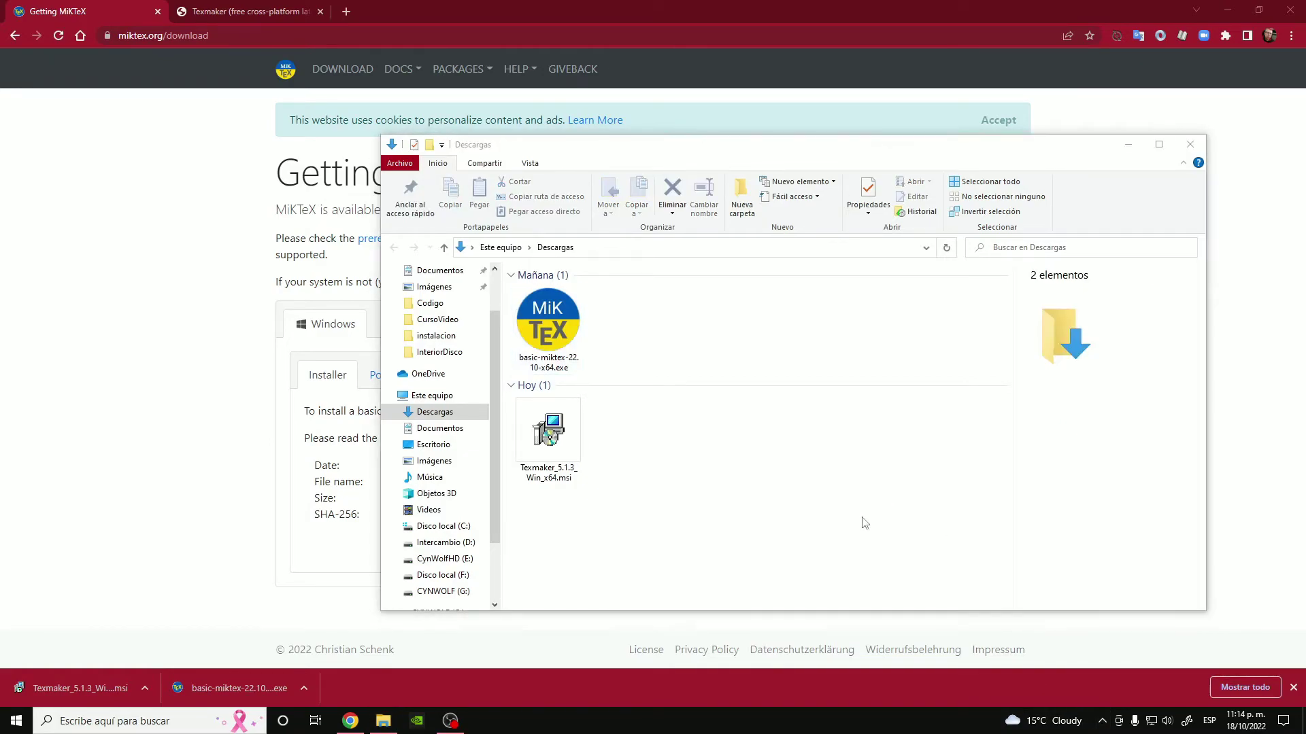
Search Windows for "mik", relaunch MiKTeX Console and switch it to MiKTeX administrator mode.
key("super")
type("mik")
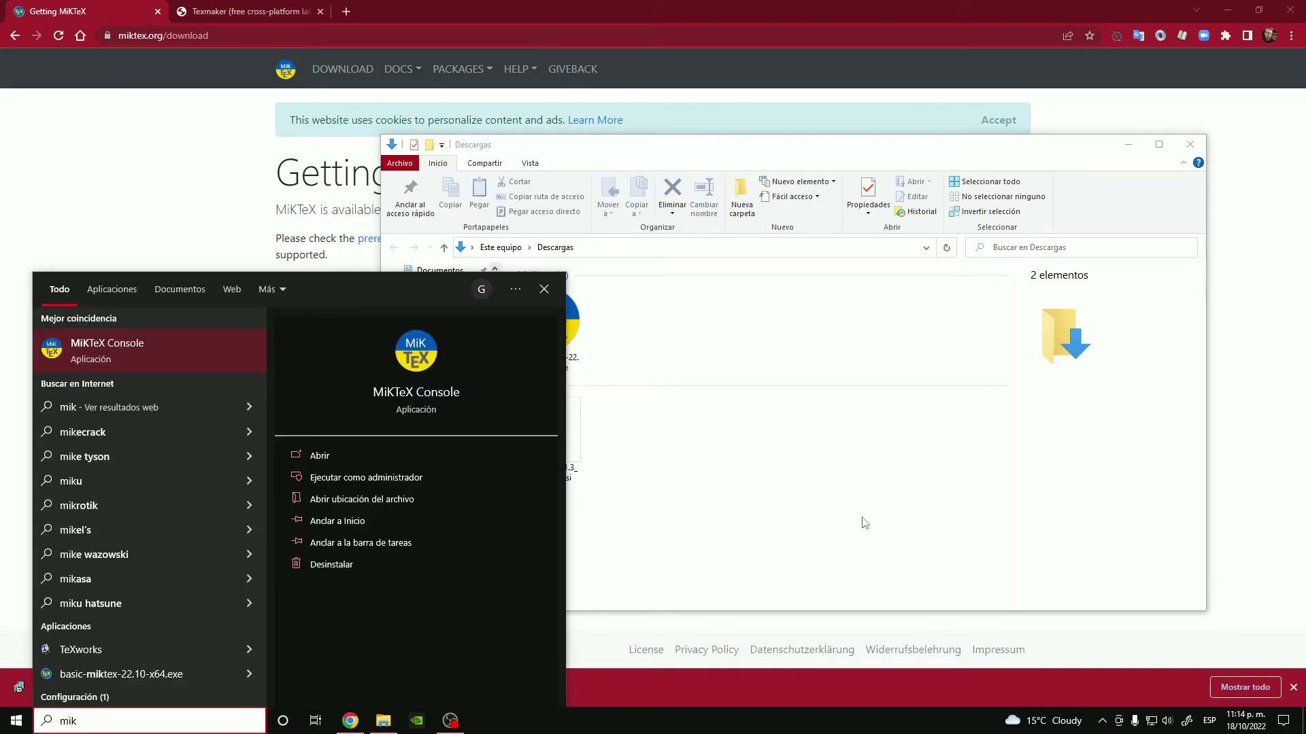
key("Return")
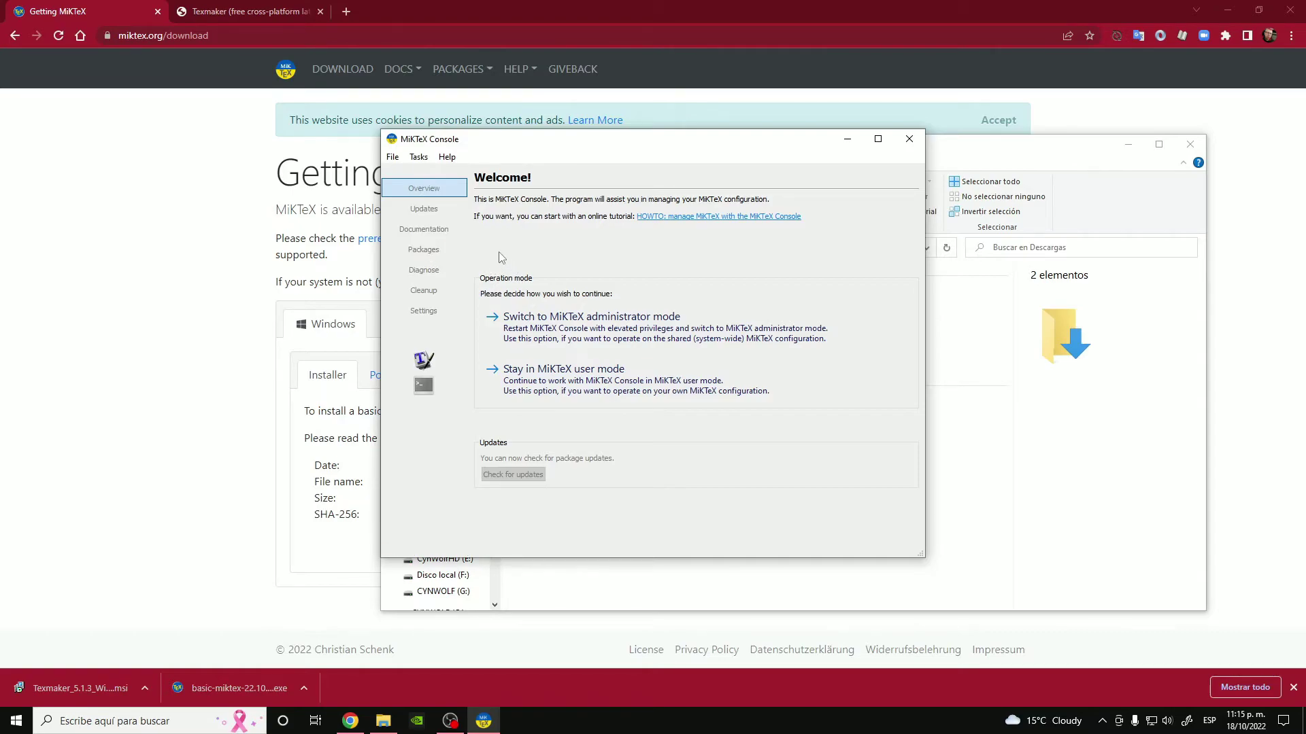
left_click(597, 328)
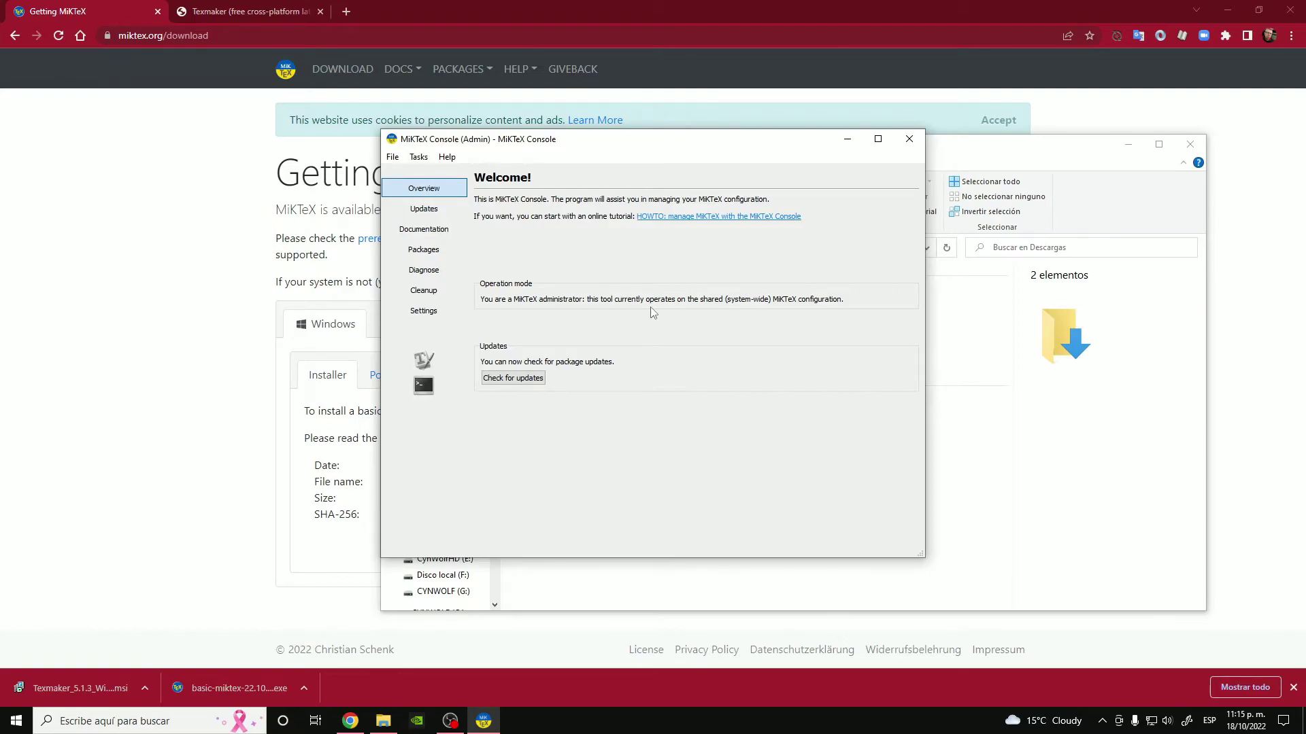
Bring up the MiKTeX package list and sort it by installation date, with installed packages first.
left_click(424, 250)
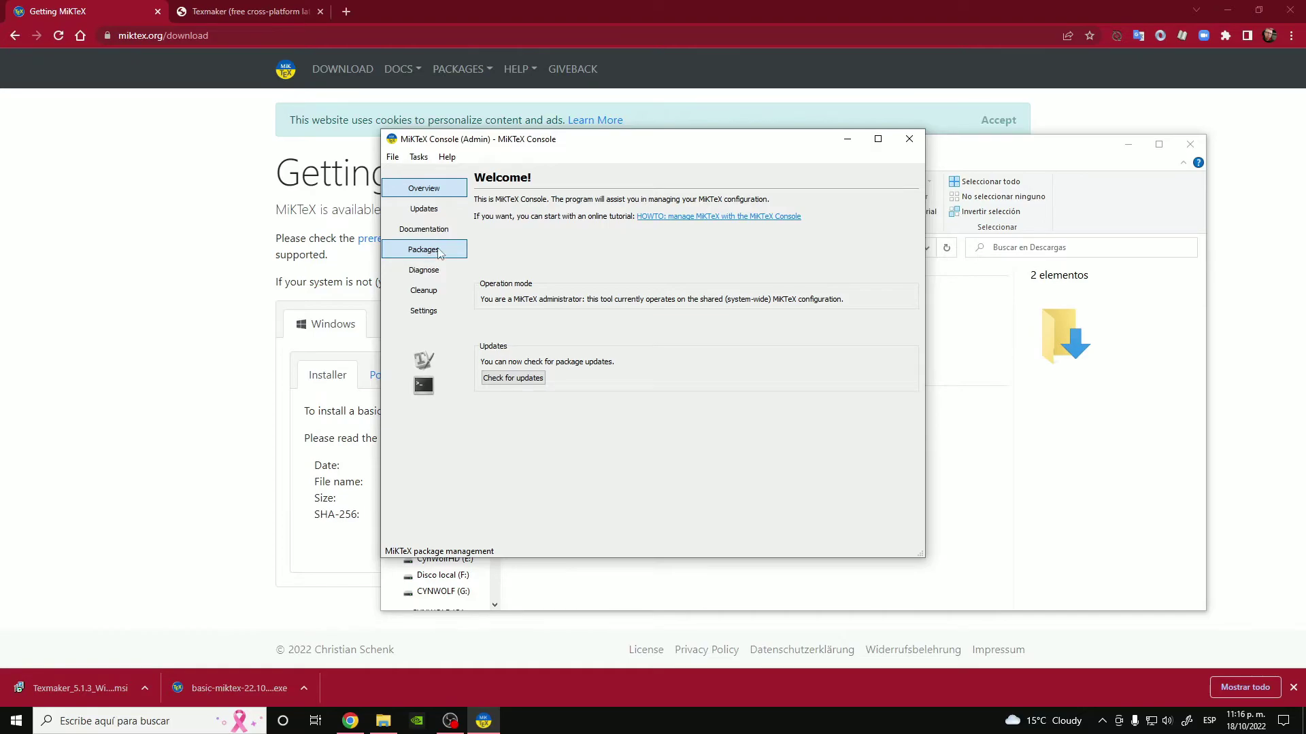
left_click(423, 210)
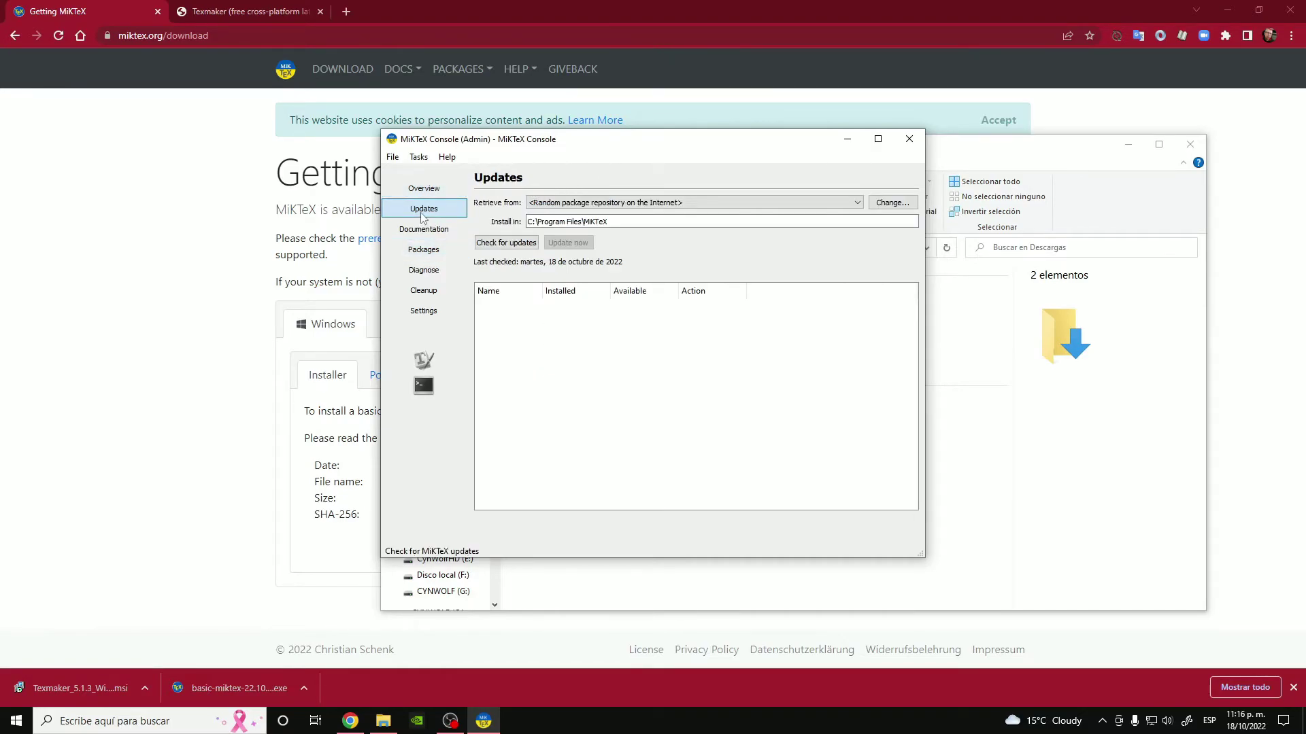
left_click(426, 253)
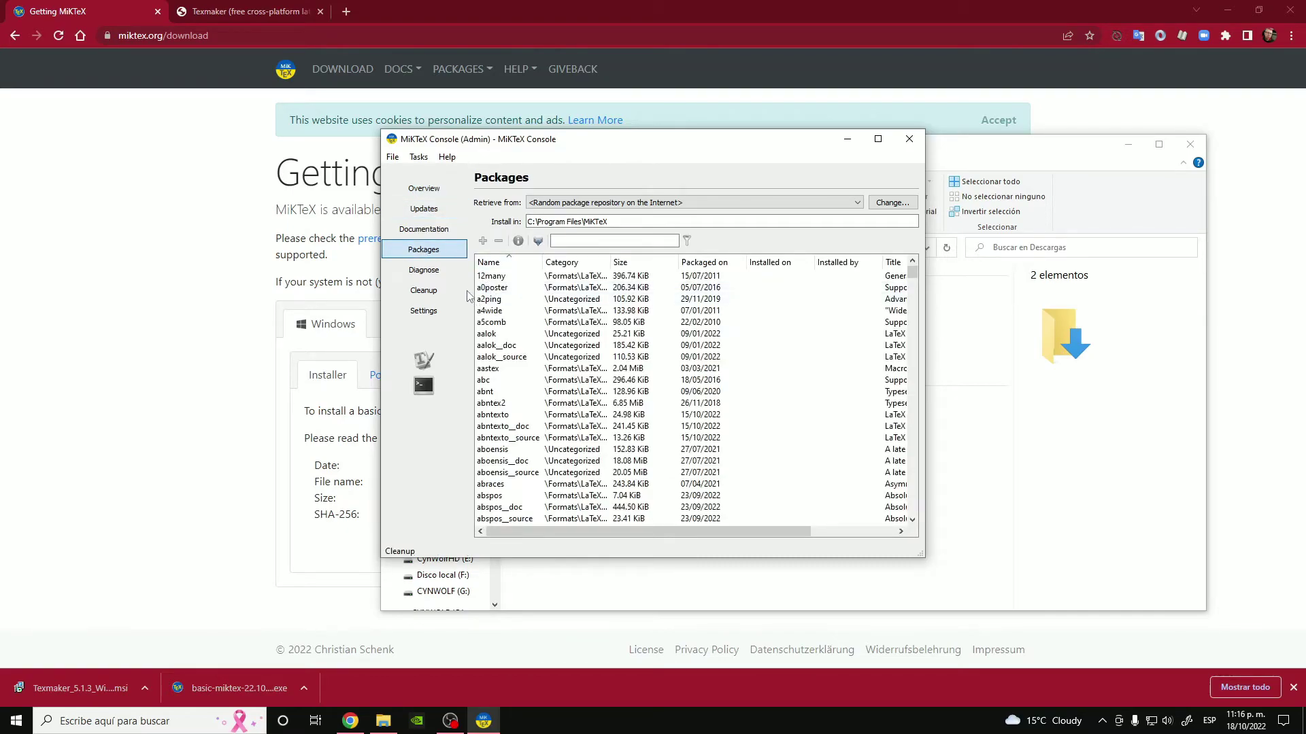
scroll(644, 328, "down", 20)
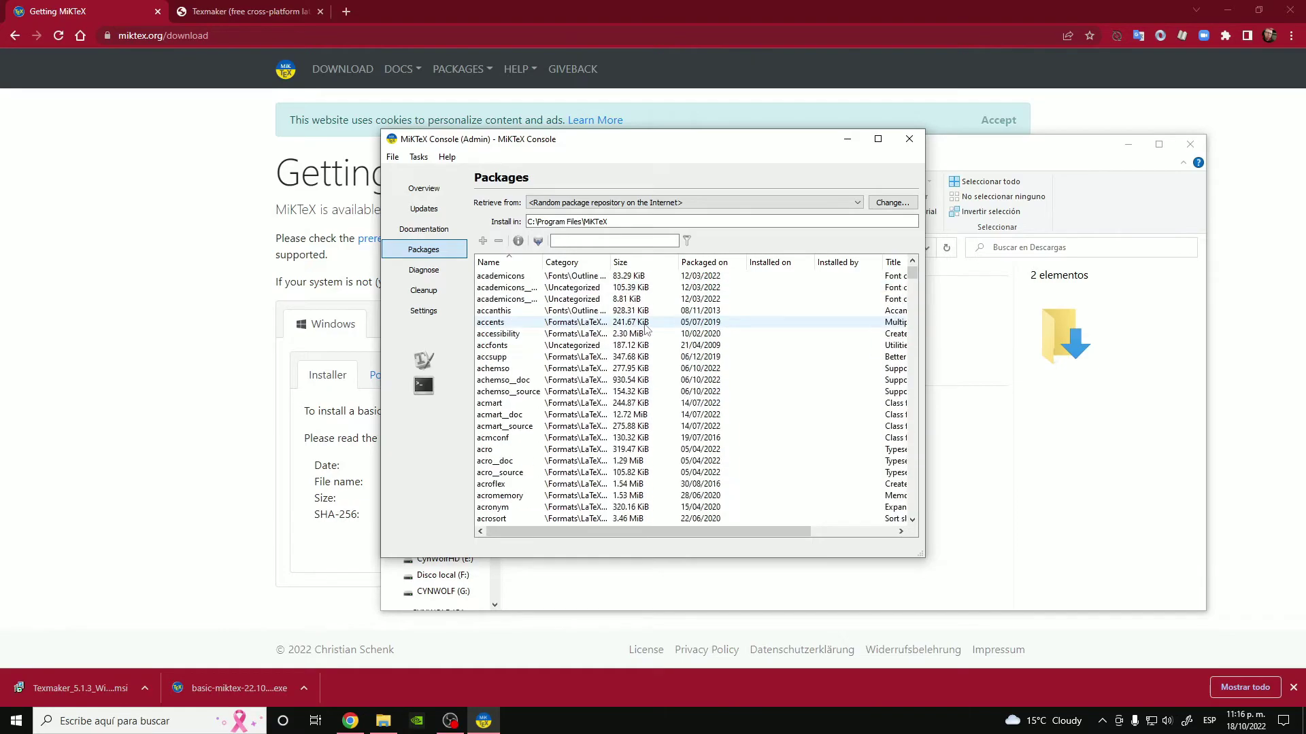
scroll(646, 348, "down", 1)
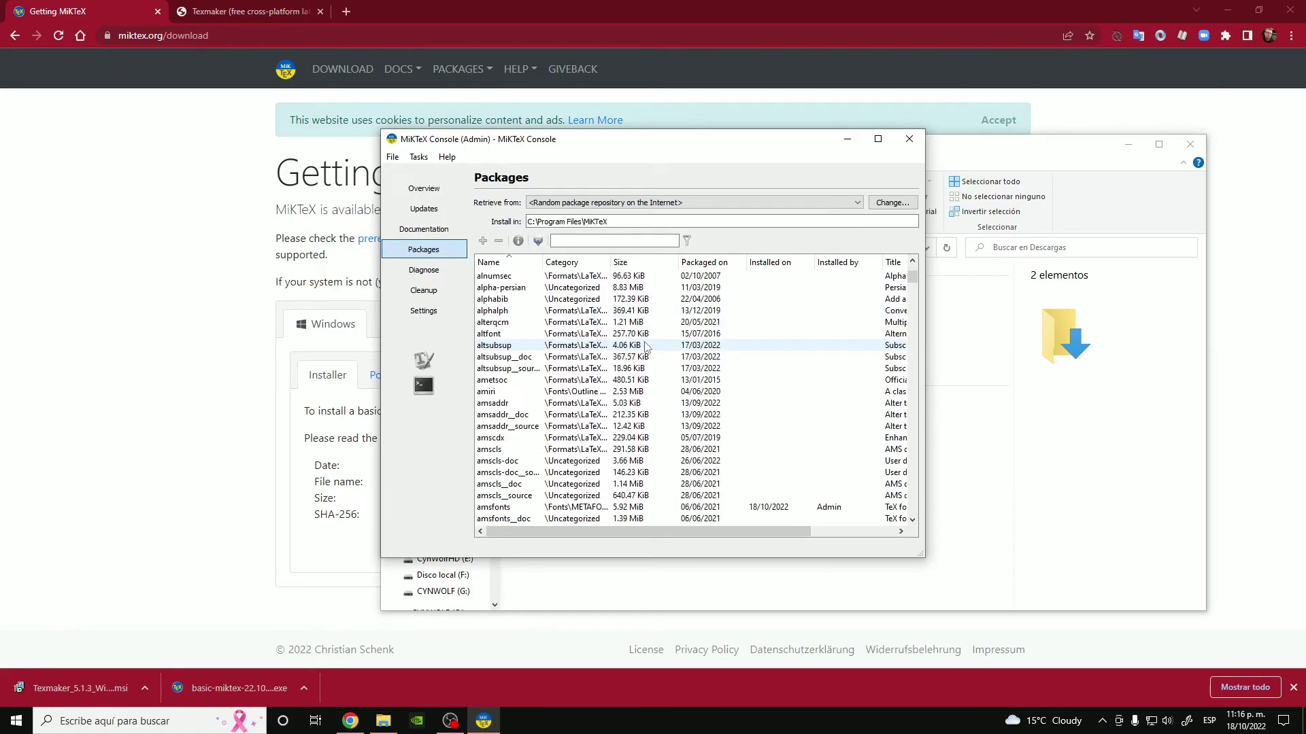
scroll(673, 322, "up", 20)
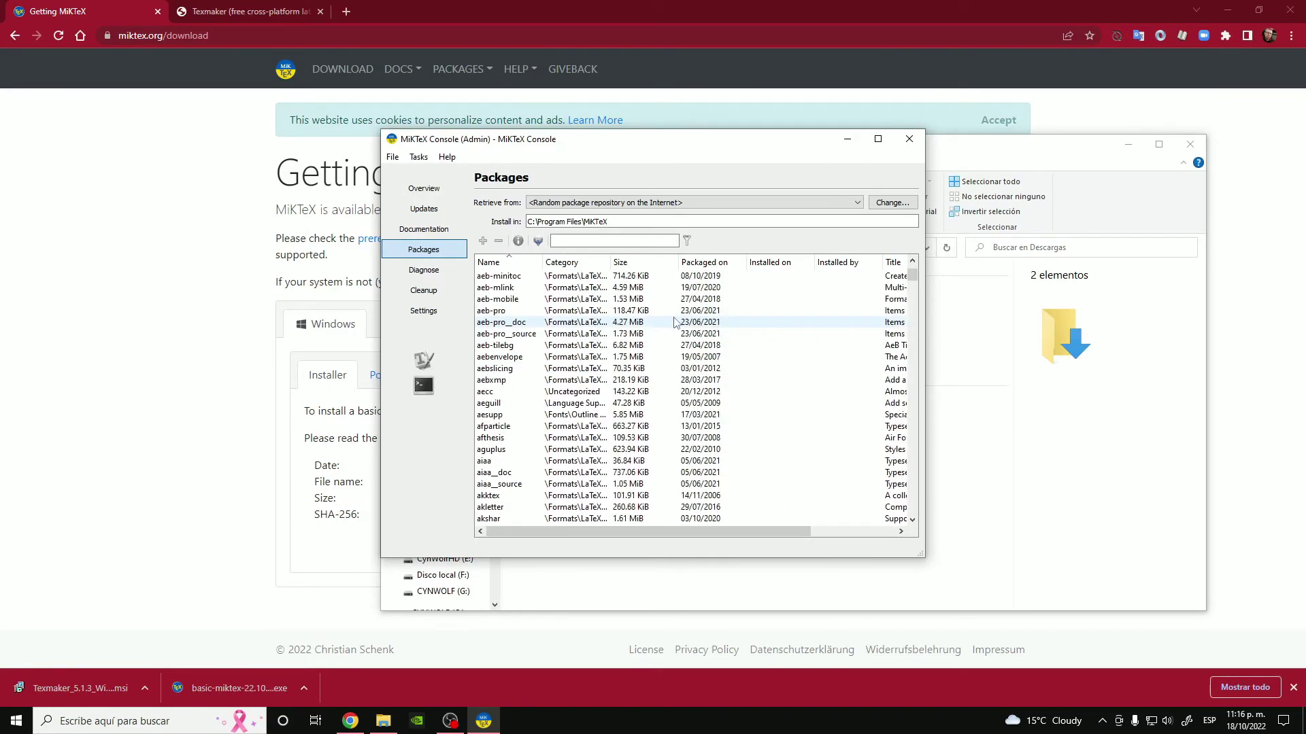
scroll(707, 302, "up", 5)
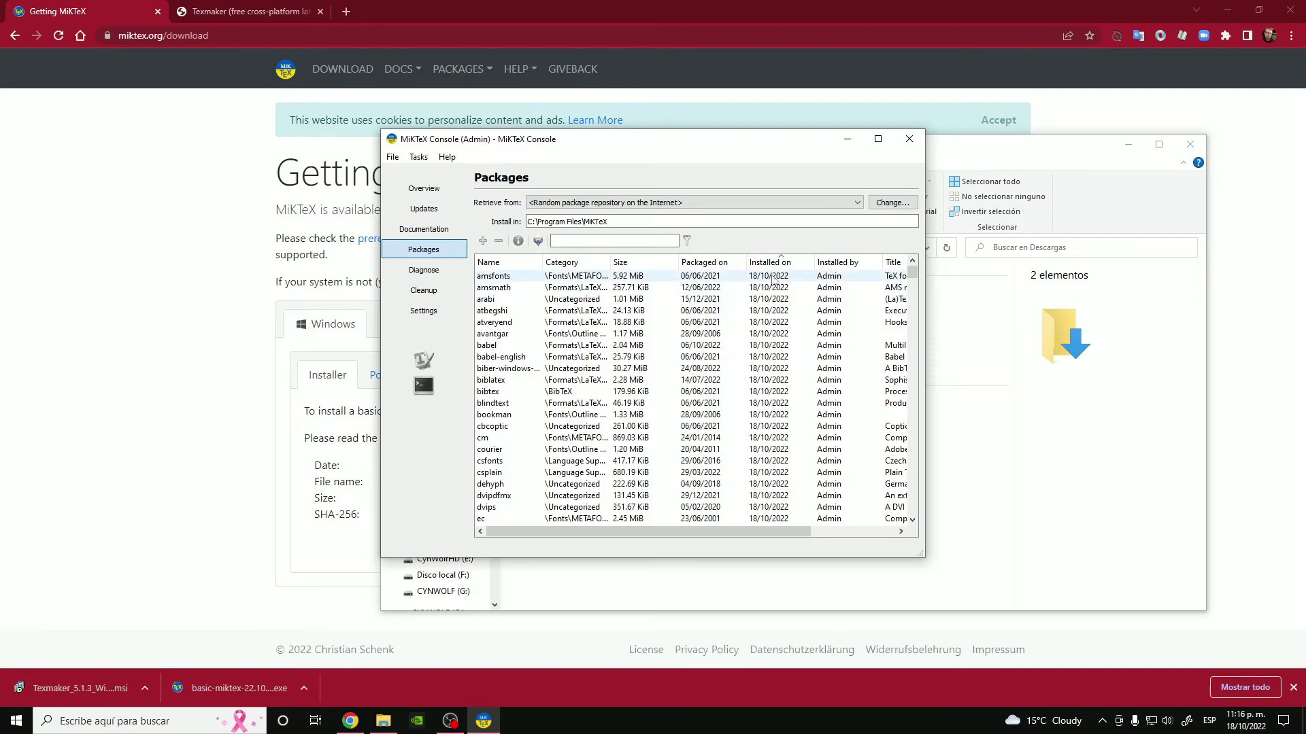
Select every package that is not yet installed, from 12many through zztex at the end of the list.
scroll(782, 306, "down", 7)
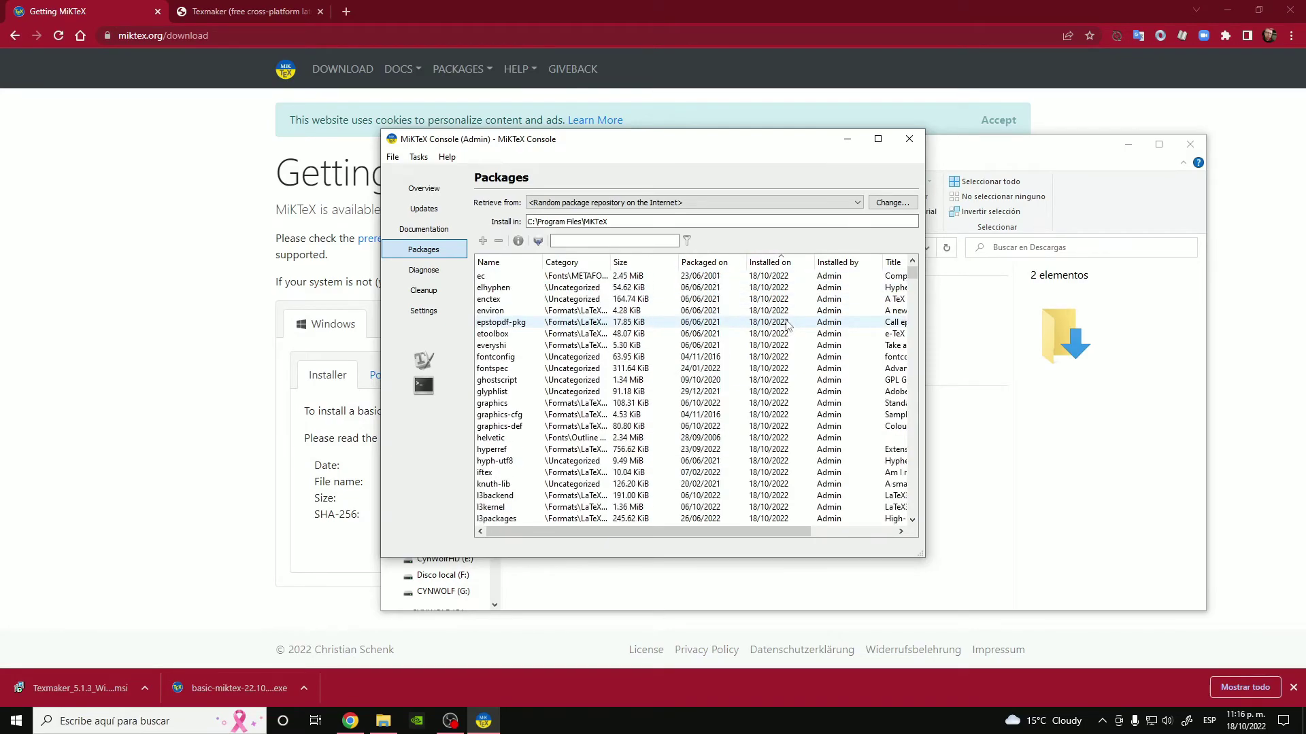
scroll(787, 325, "down", 15)
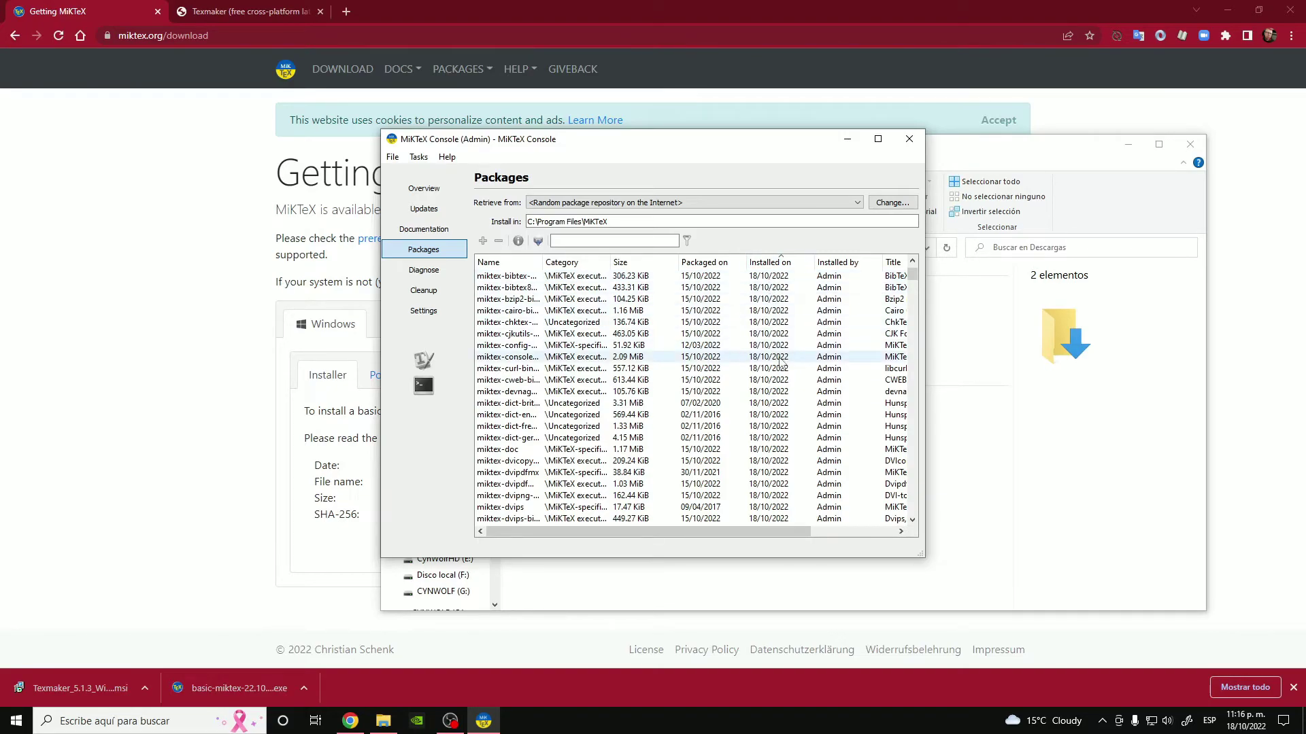
scroll(782, 364, "down", 12)
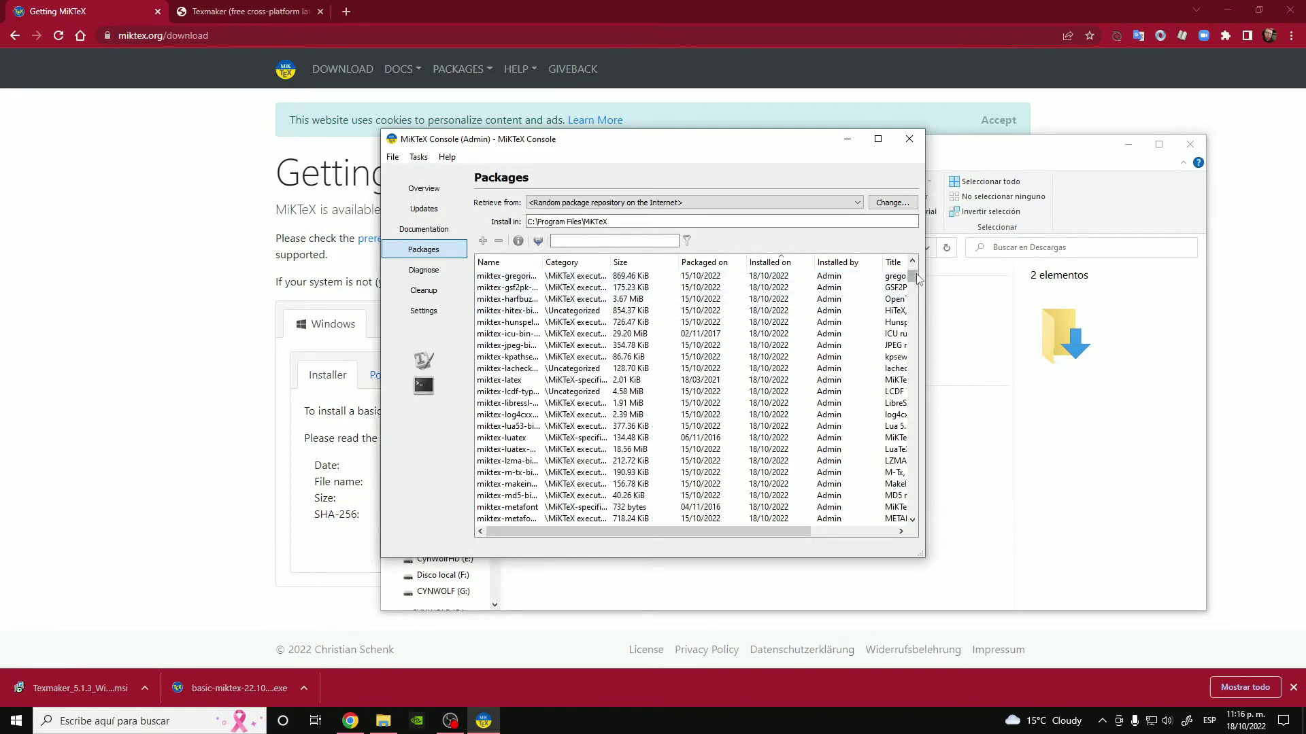
mouse_move(916, 273)
left_mouse_down()
mouse_move(899, 288)
mouse_move(899, 276)
left_mouse_up()
scroll(785, 381, "down", 5)
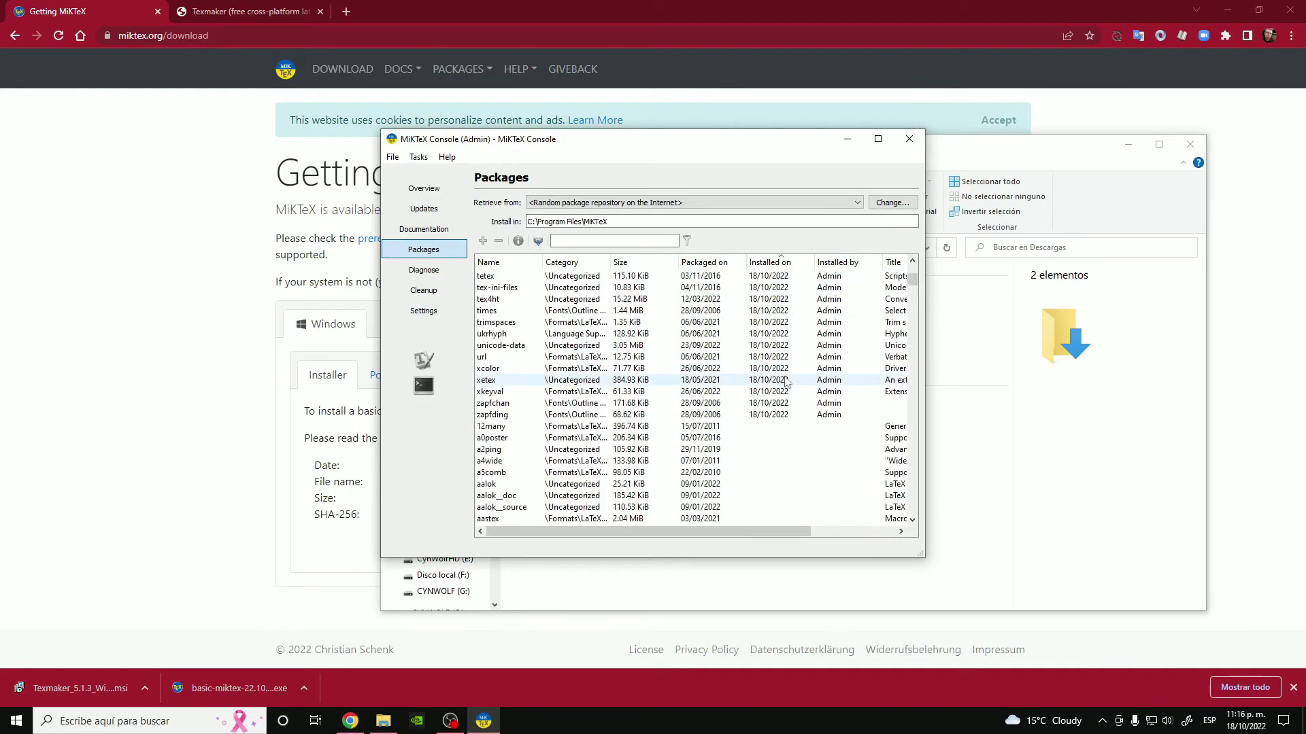
scroll(785, 374, "down", 3)
left_click(776, 324)
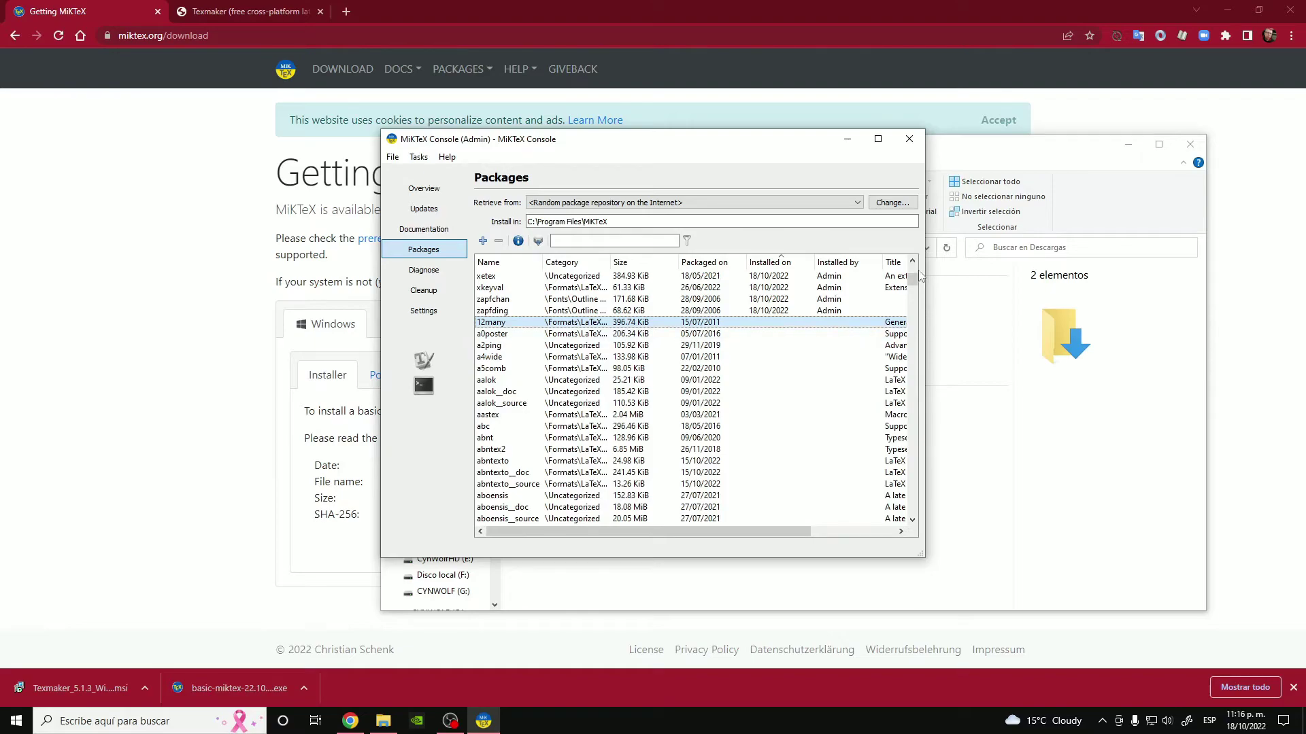
left_click_drag(912, 276, 903, 539)
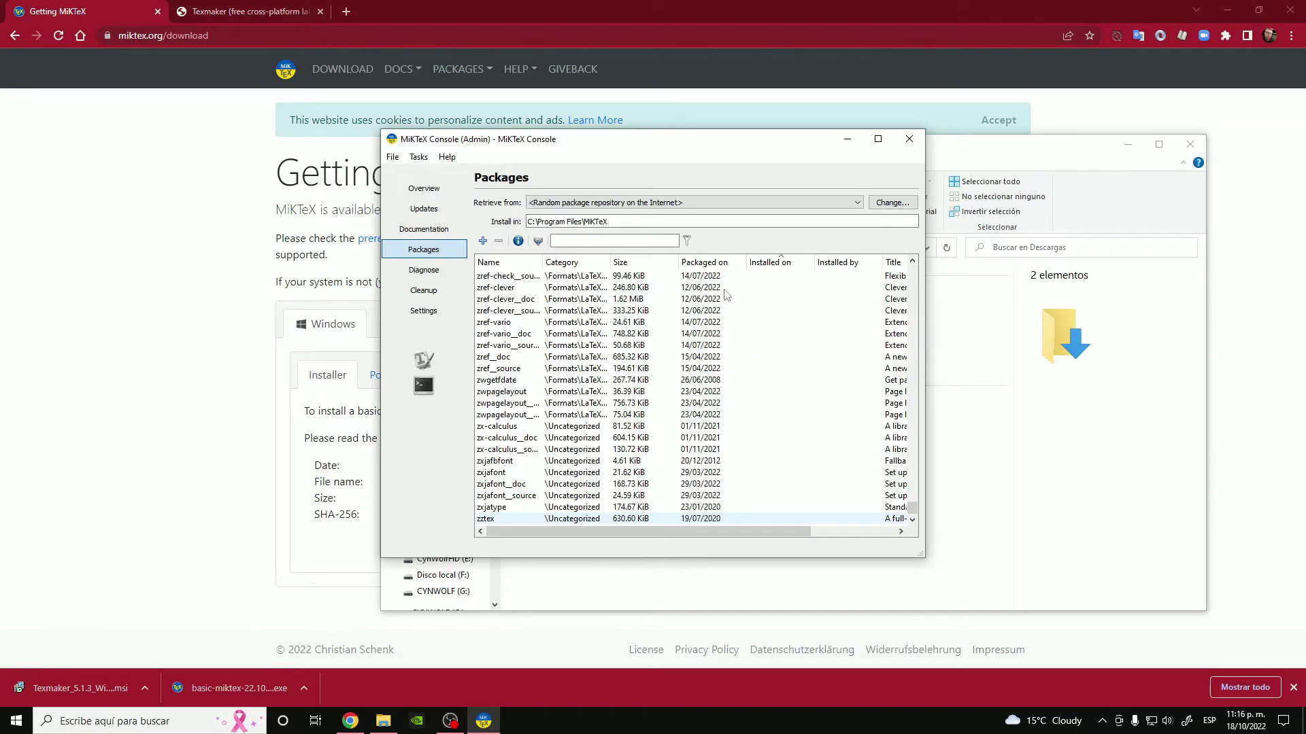
key("ctrl+a")
scroll(762, 404, "up", 12)
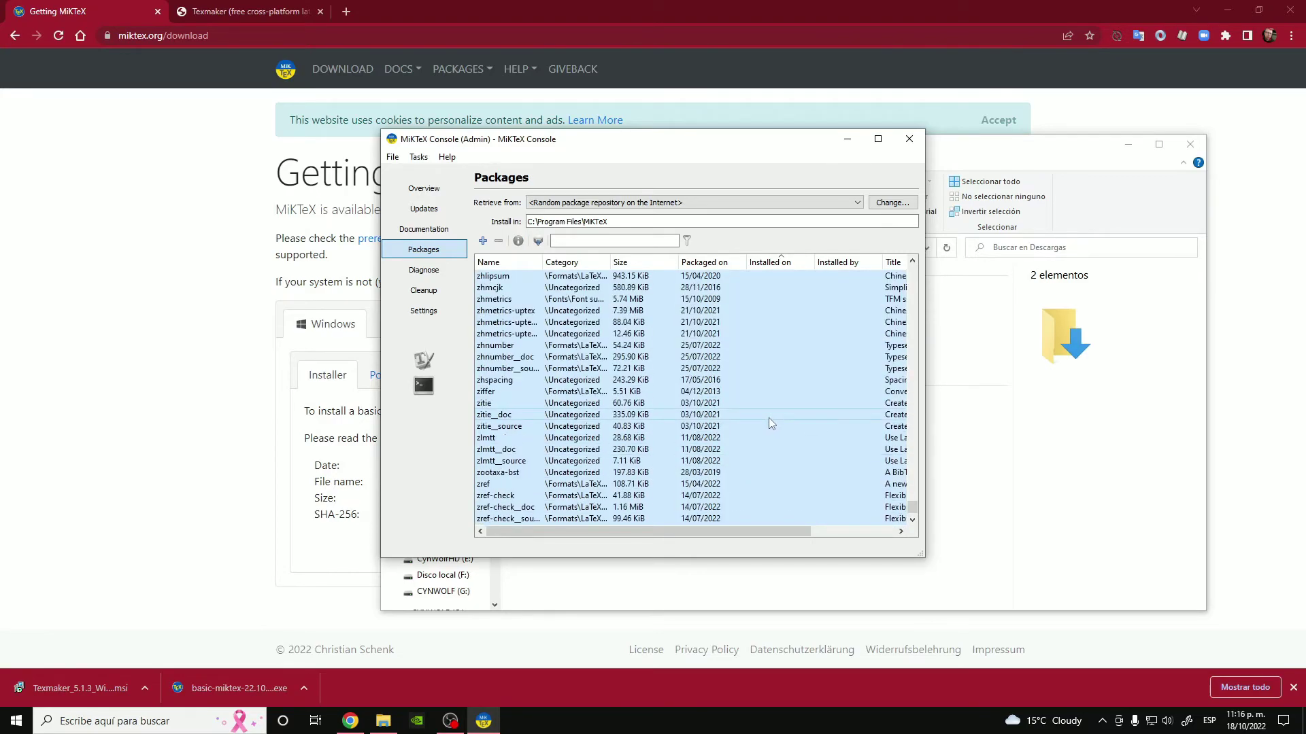
scroll(816, 392, "up", 15)
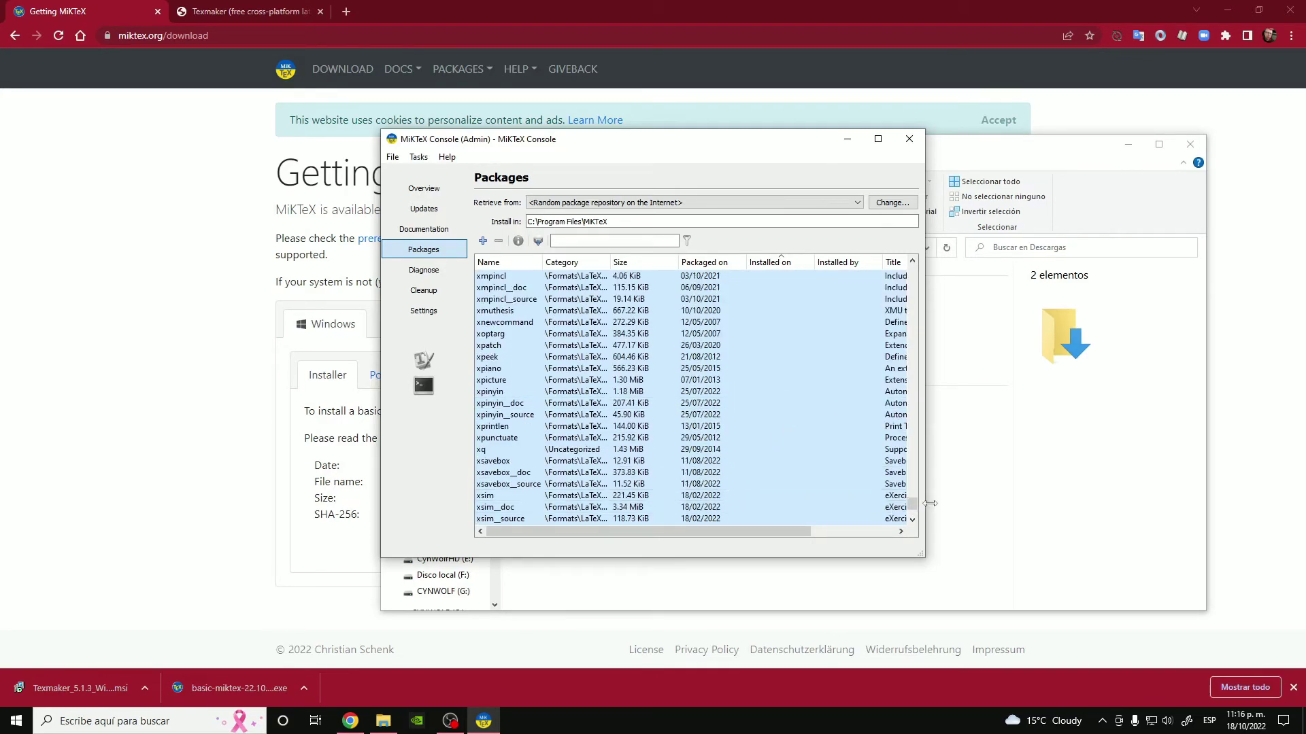
left_click_drag(911, 503, 912, 282)
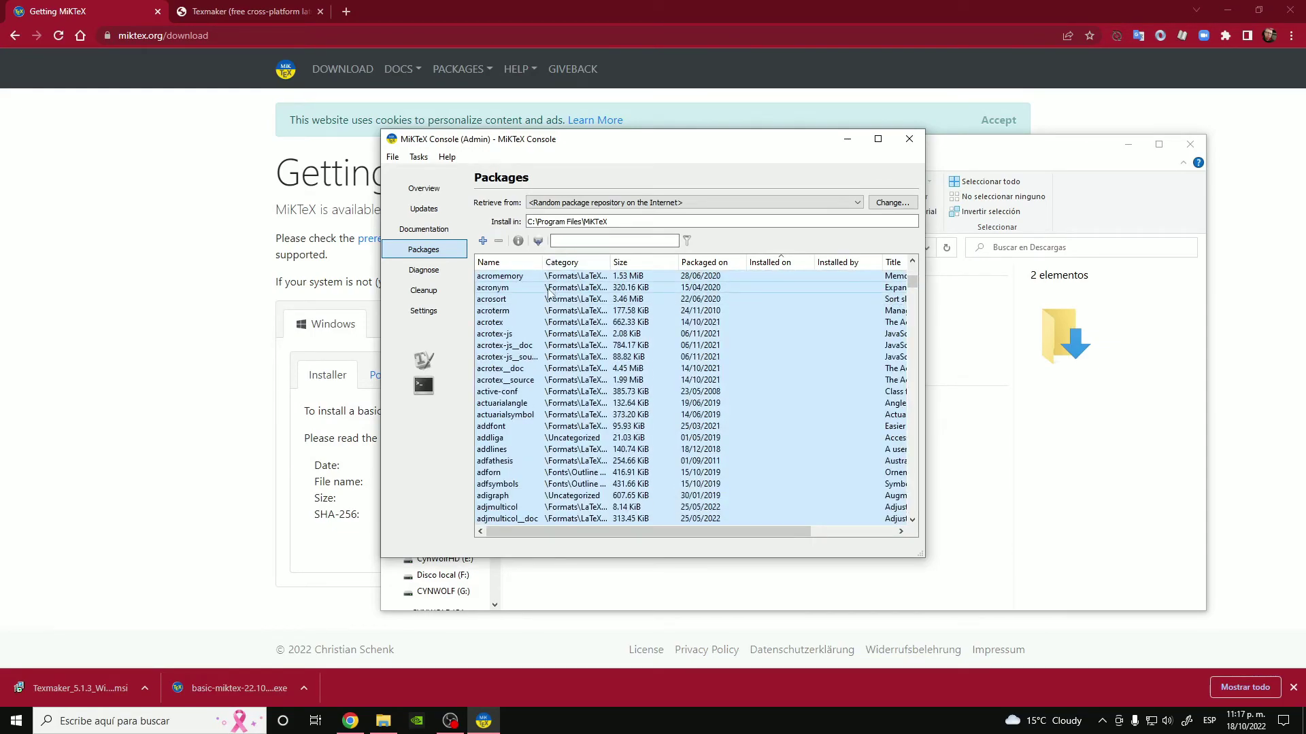
Try to install all the selected packages, and close the error report and the installation progress window.
left_click(482, 241)
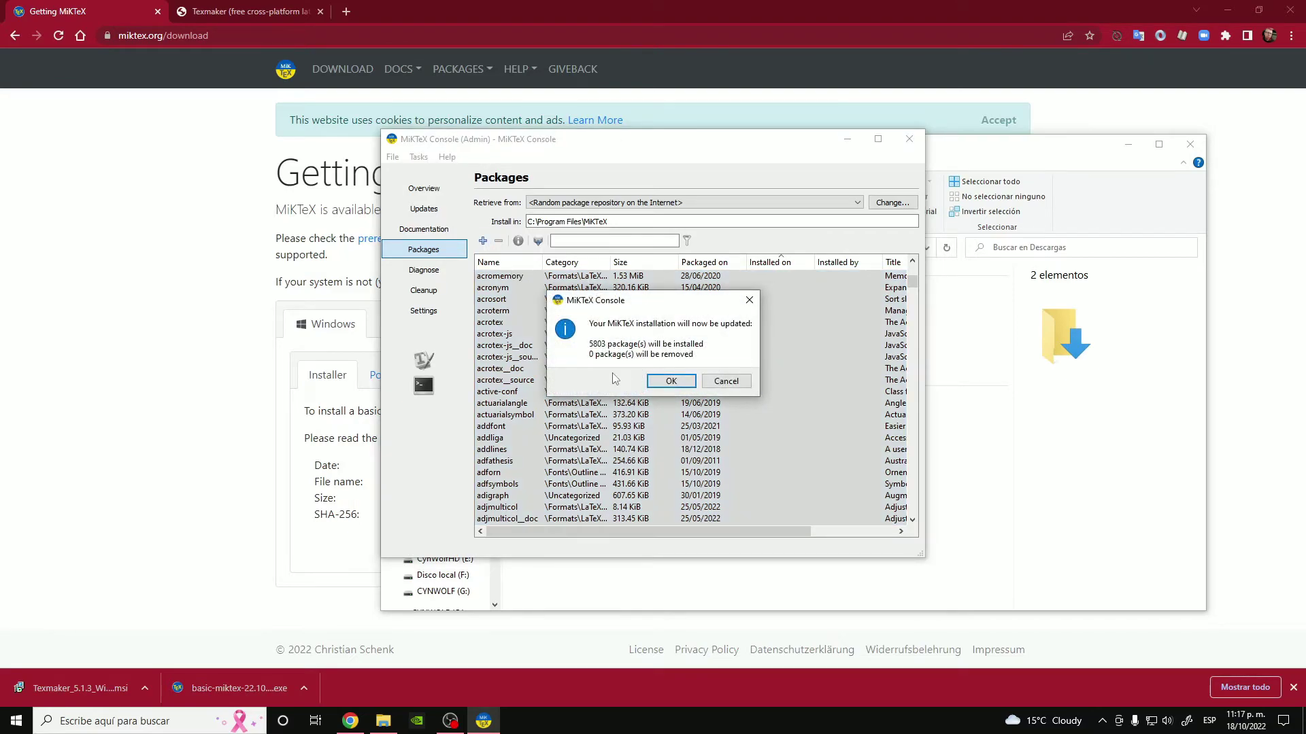
left_click(671, 386)
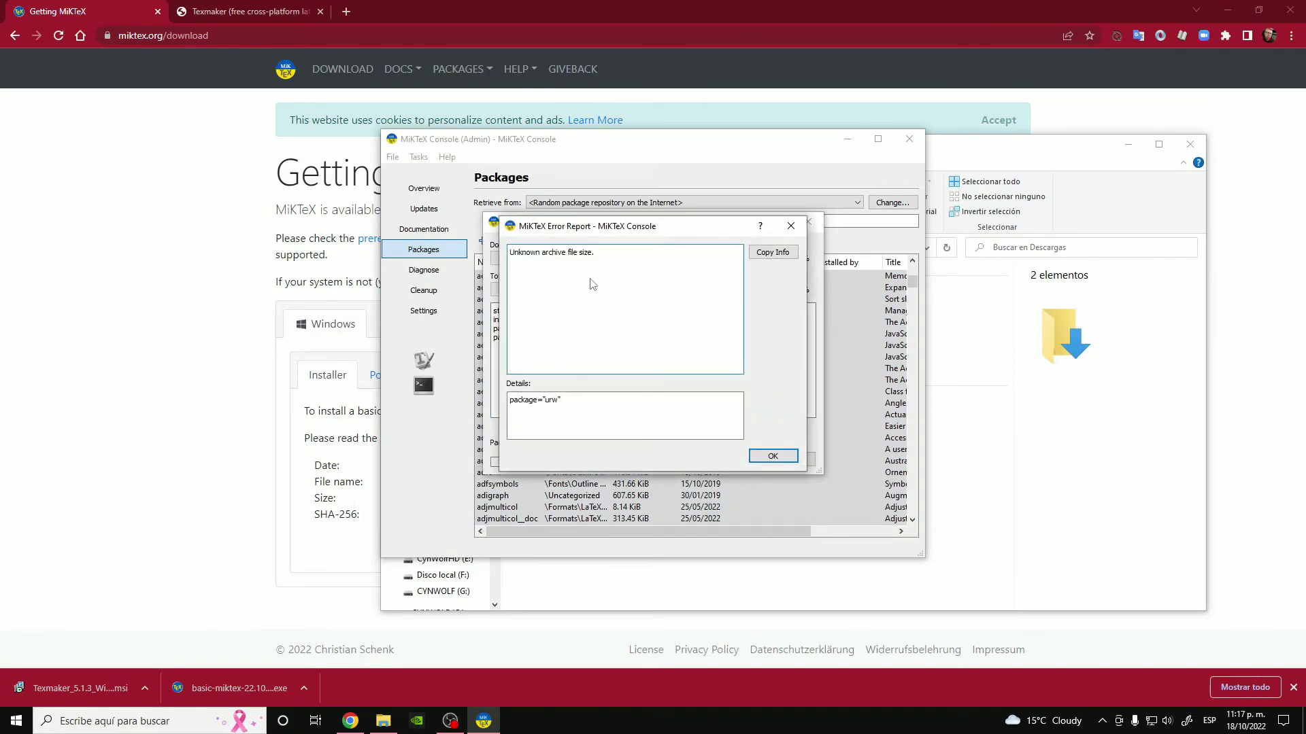
left_click(775, 458)
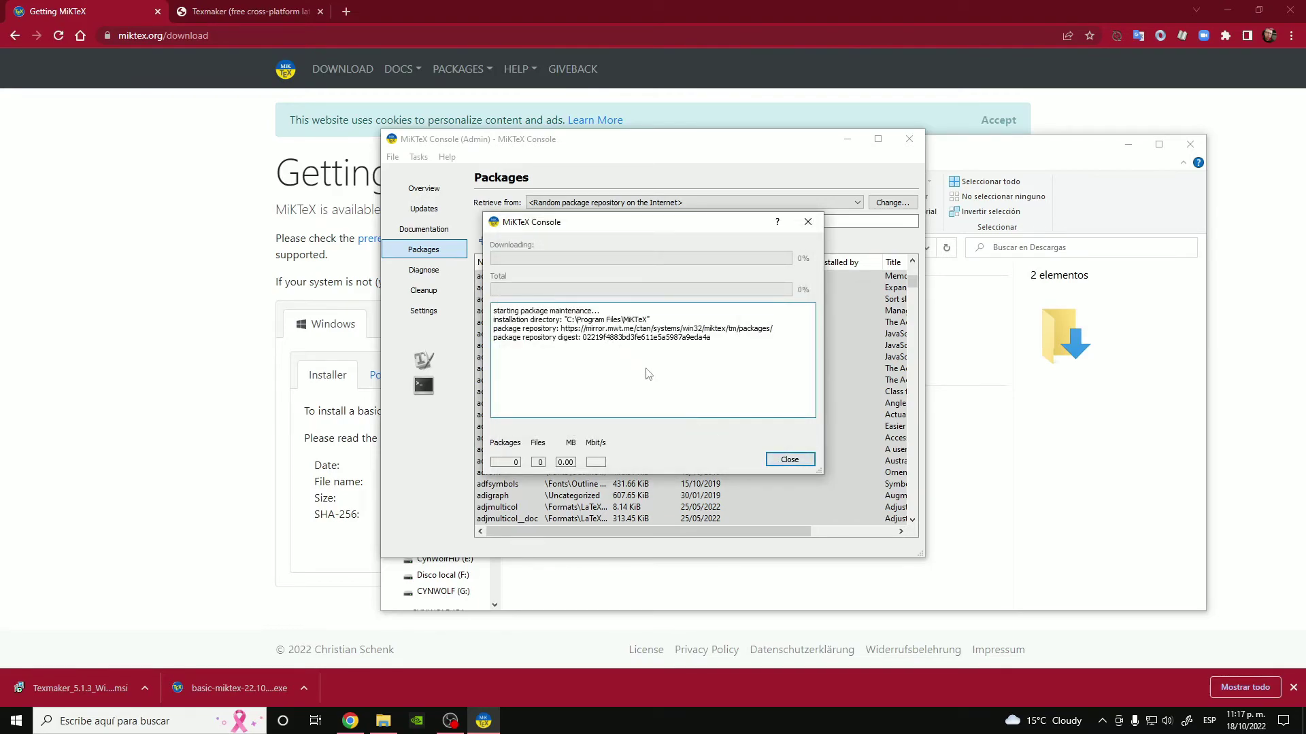
left_click(787, 460)
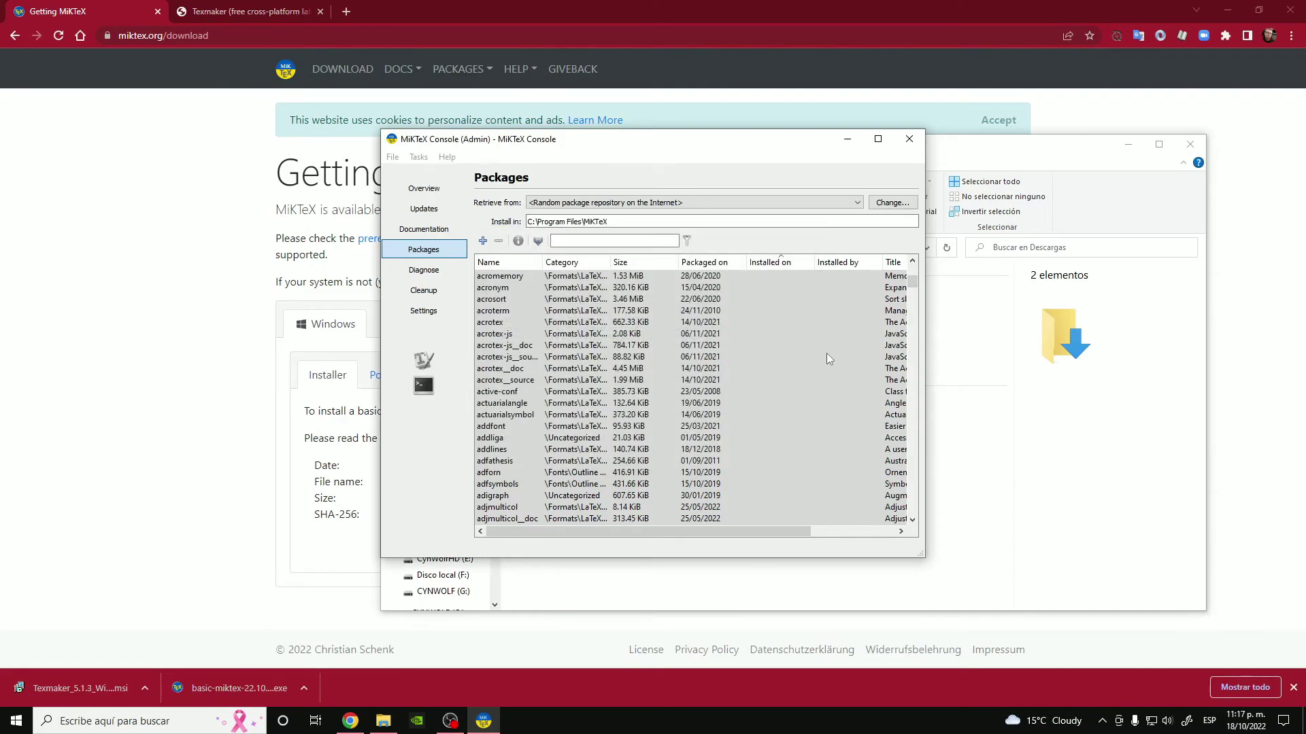
Select all not-yet-installed packages again, from gentium-tug to the end of the list, and sort the list by name.
left_click_drag(918, 511, 912, 289)
scroll(789, 326, "up", 15)
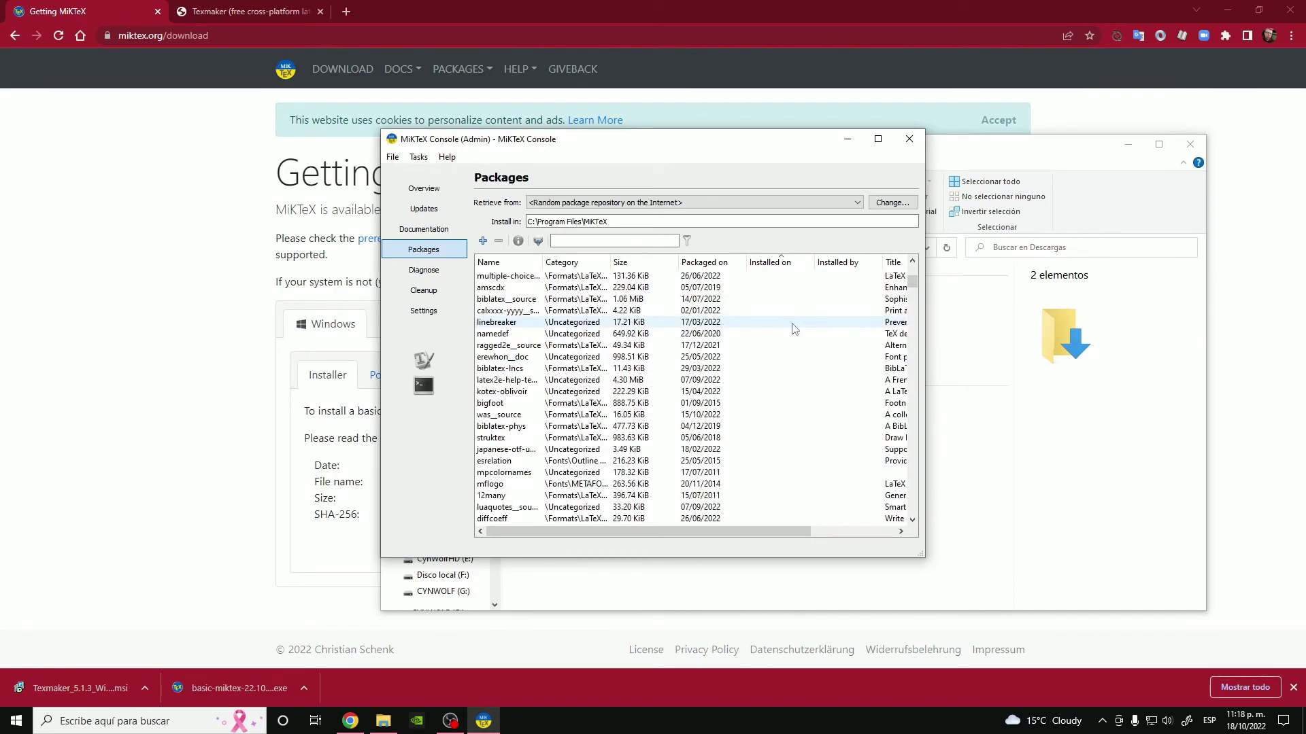
left_click(823, 346)
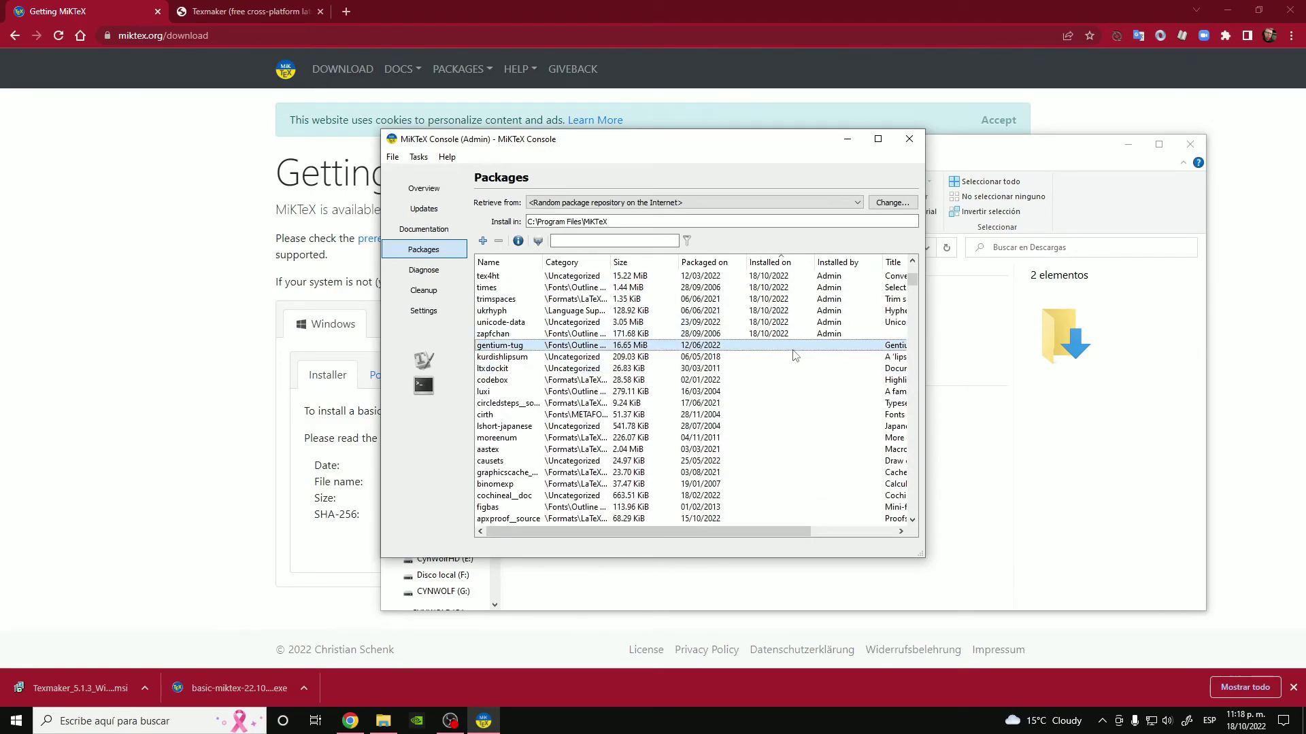
left_click_drag(909, 285, 901, 571)
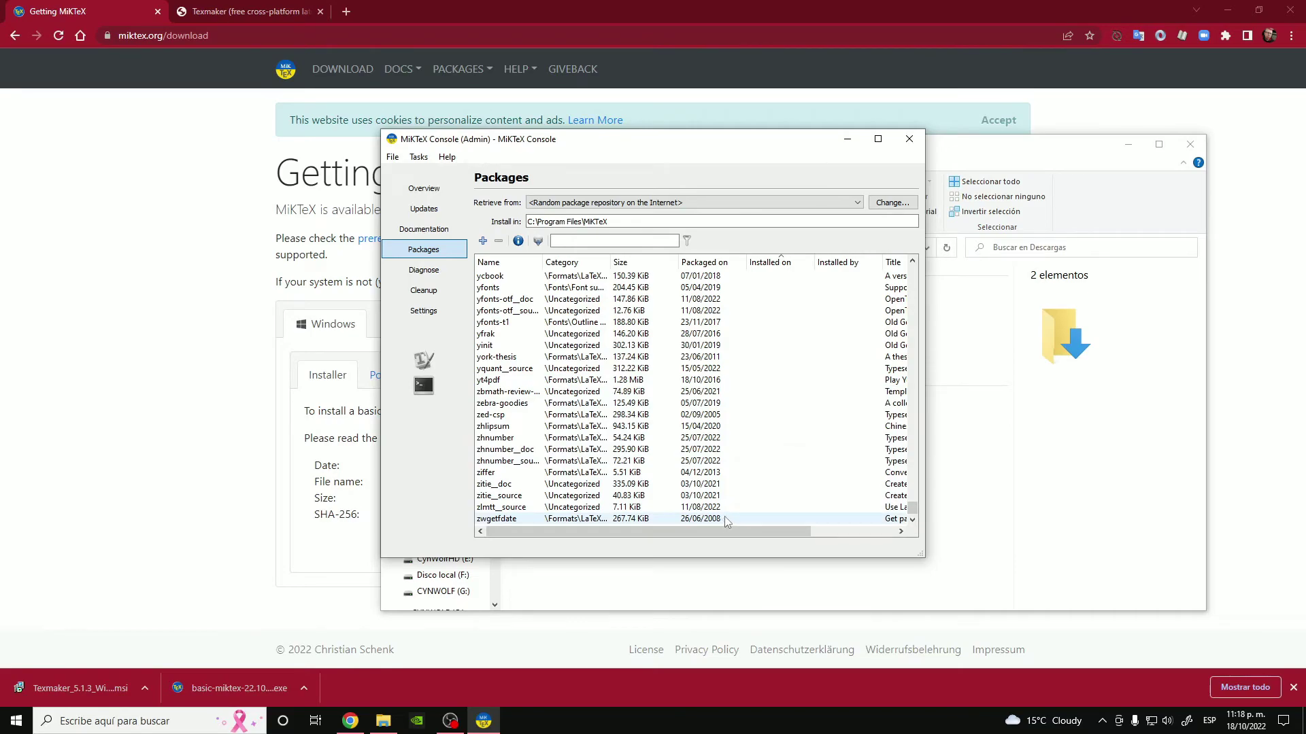
key("ctrl+a")
scroll(638, 395, "up", 7)
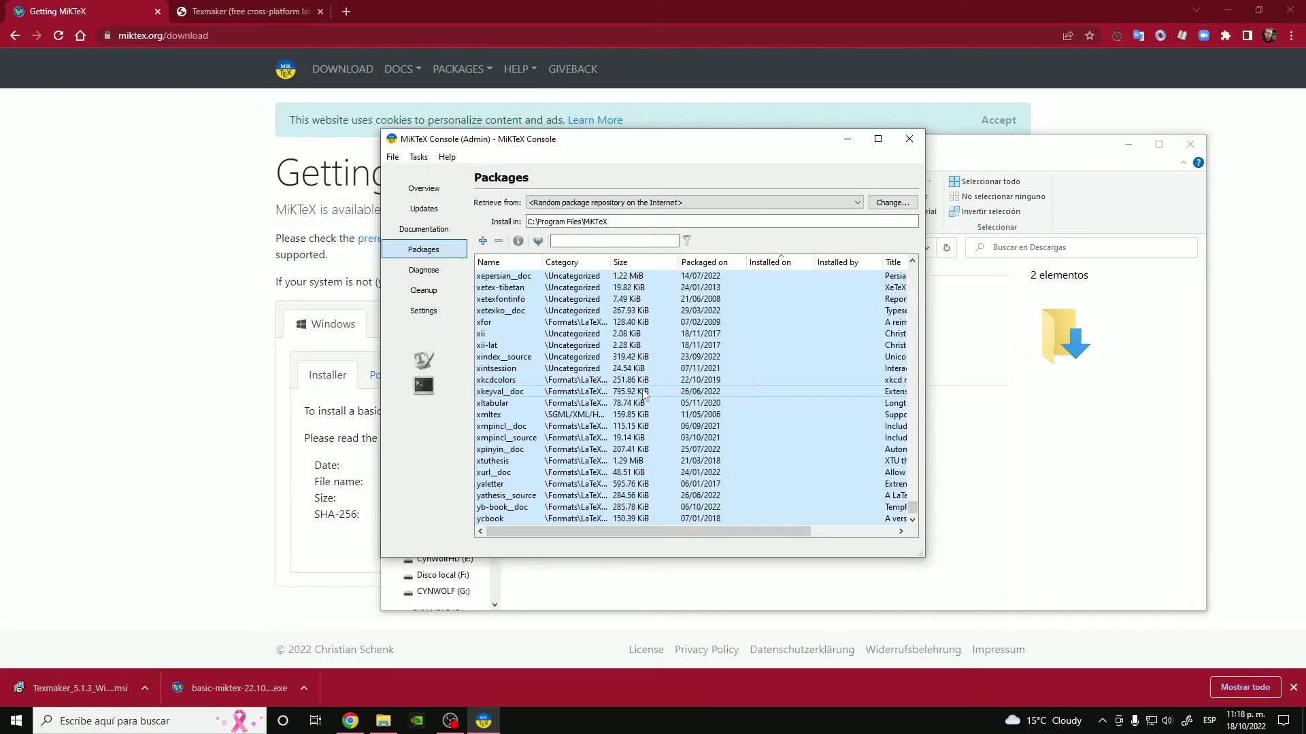
scroll(644, 395, "up", 20)
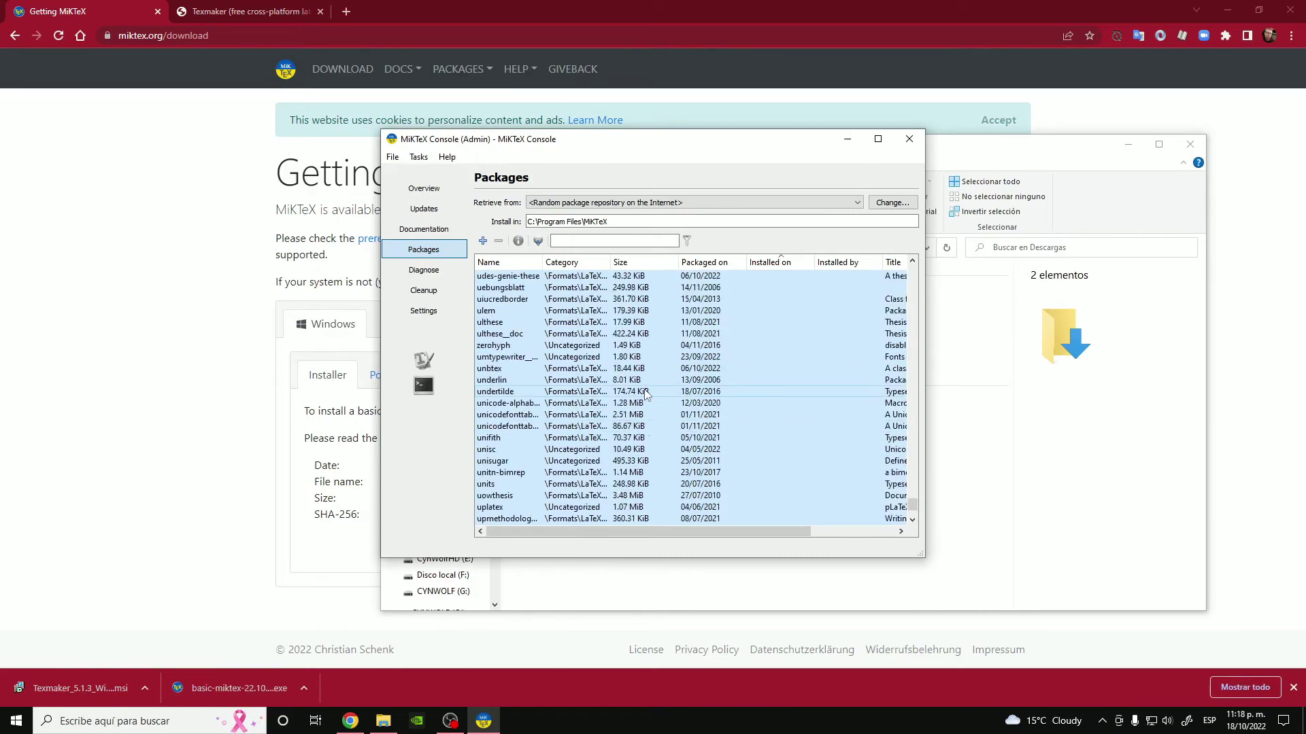
scroll(646, 397, "down", 4)
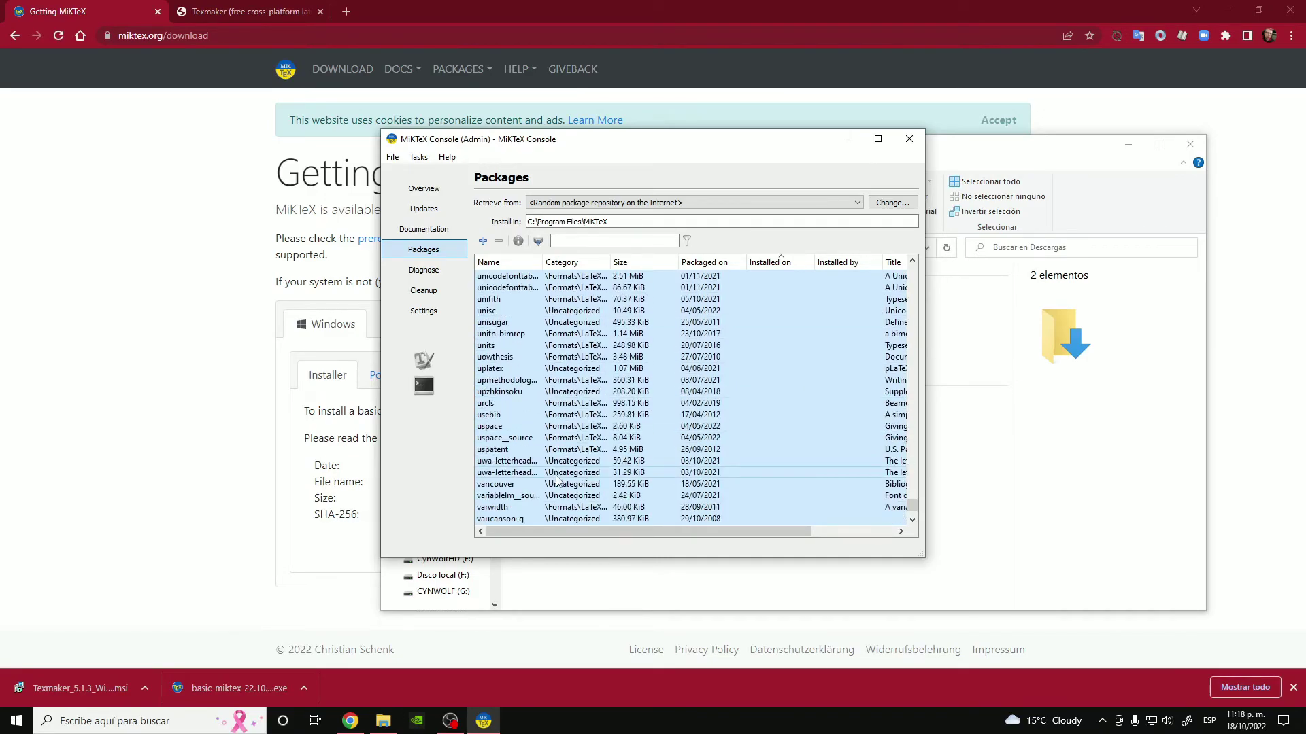
scroll(656, 377, "up", 8)
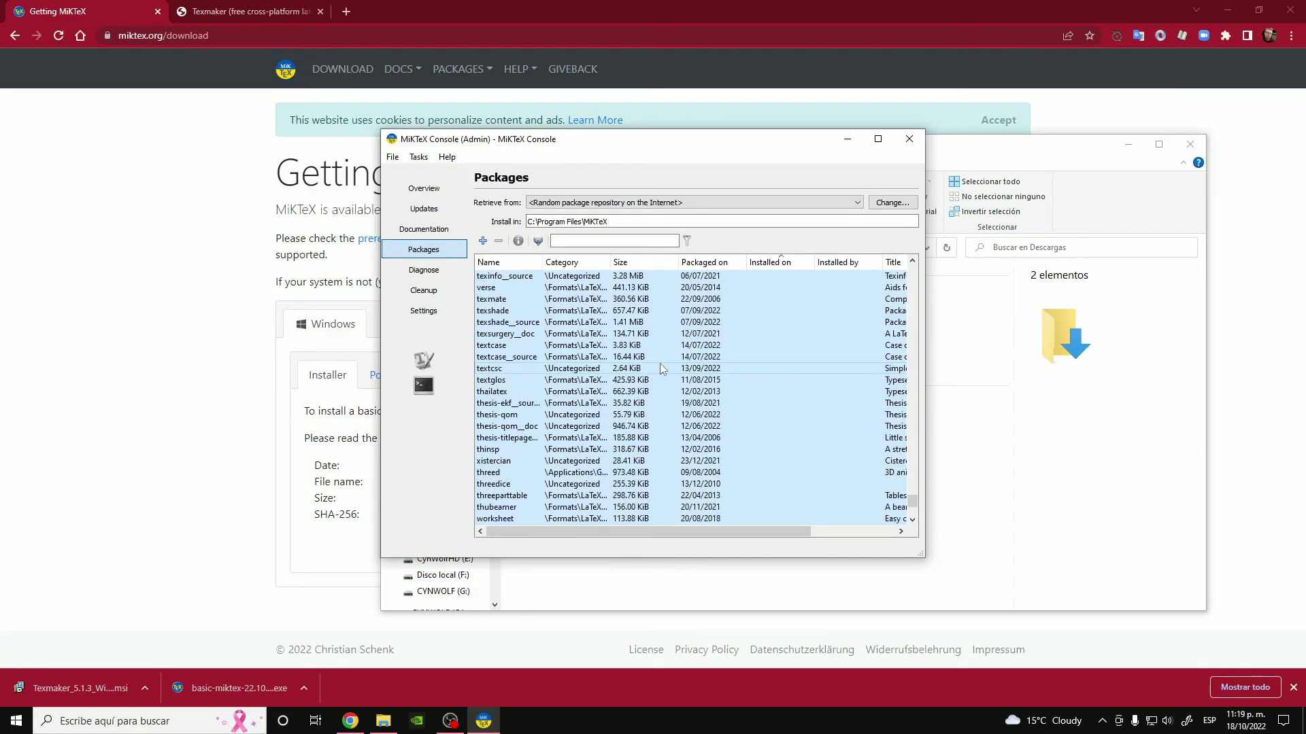
scroll(646, 367, "down", 9)
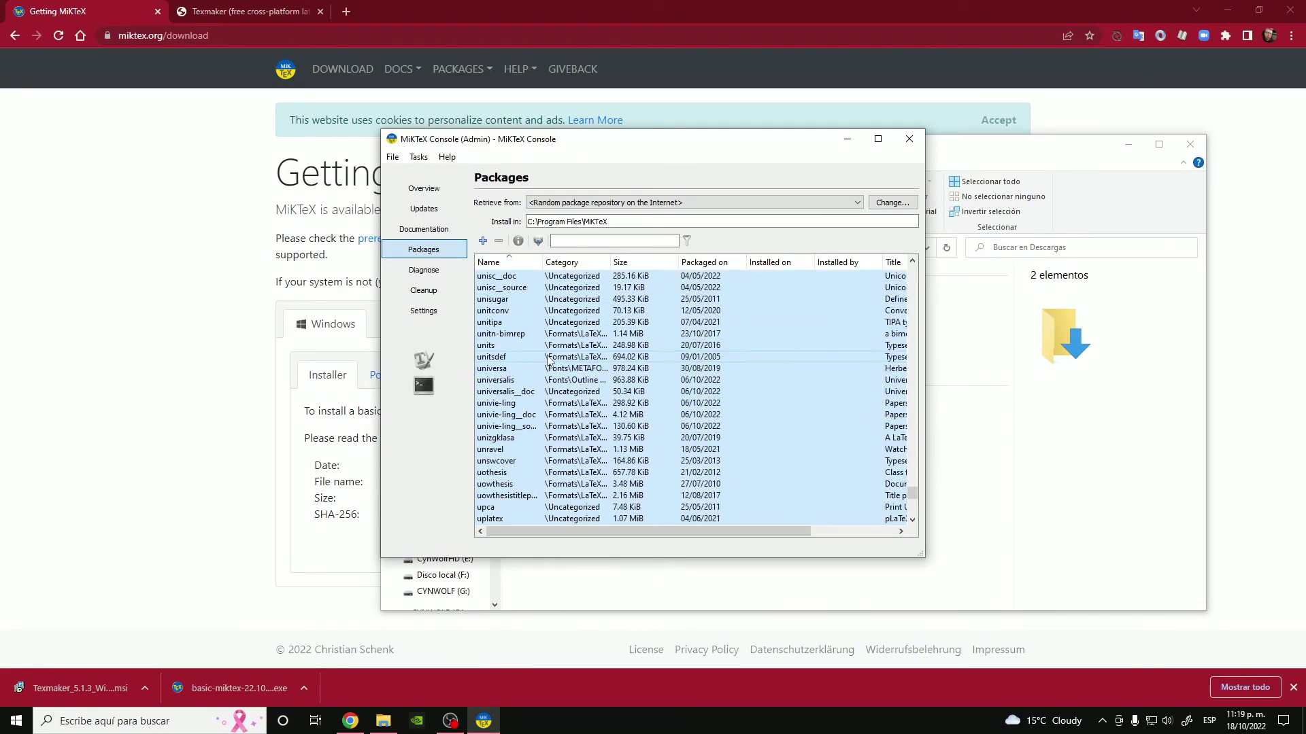
Remove the urw package from the selection and sort the package list by size, smallest first.
scroll(544, 401, "down", 8)
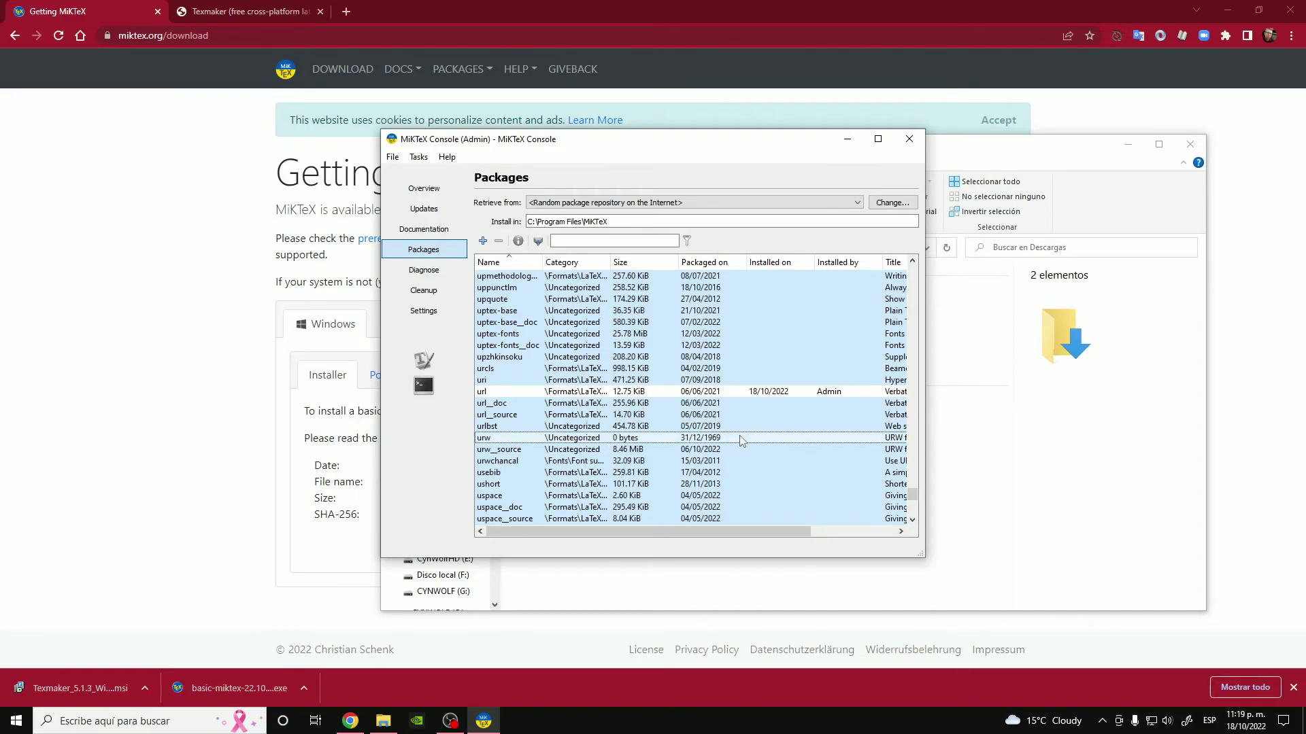
left_click(612, 437, "ctrl")
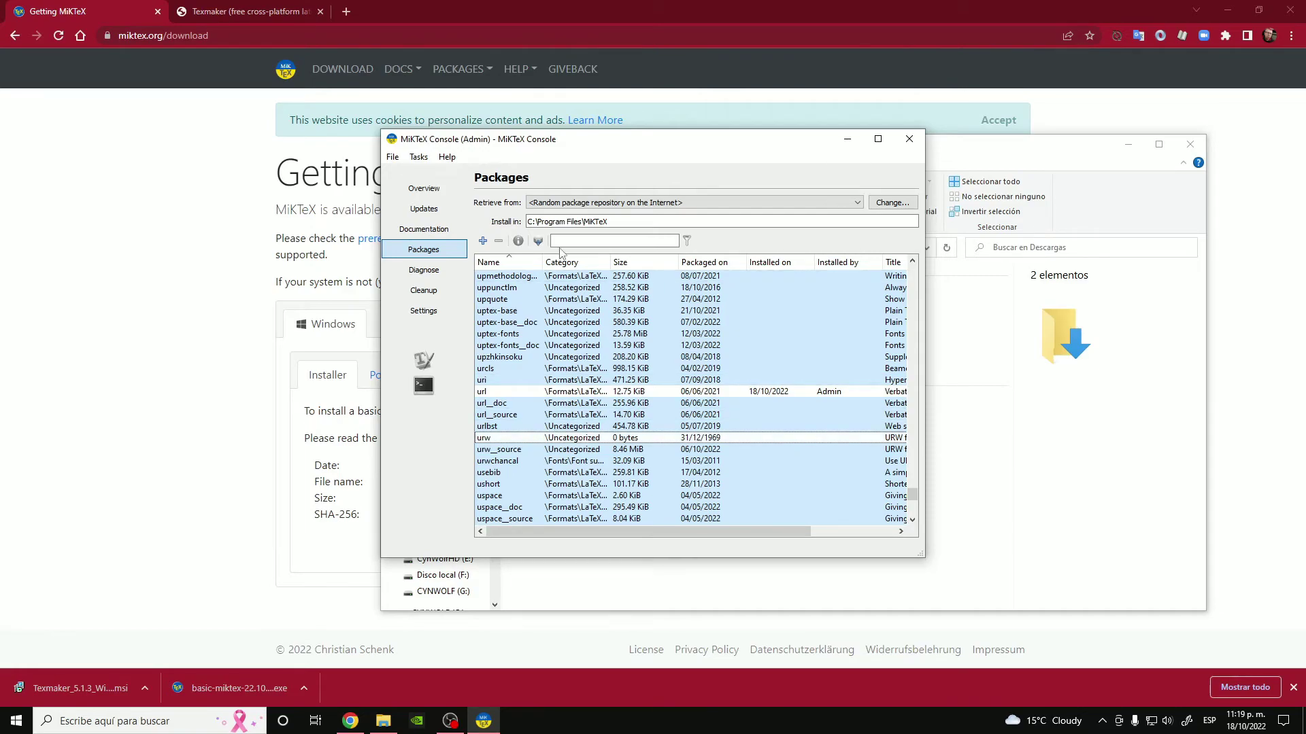
left_click(640, 265)
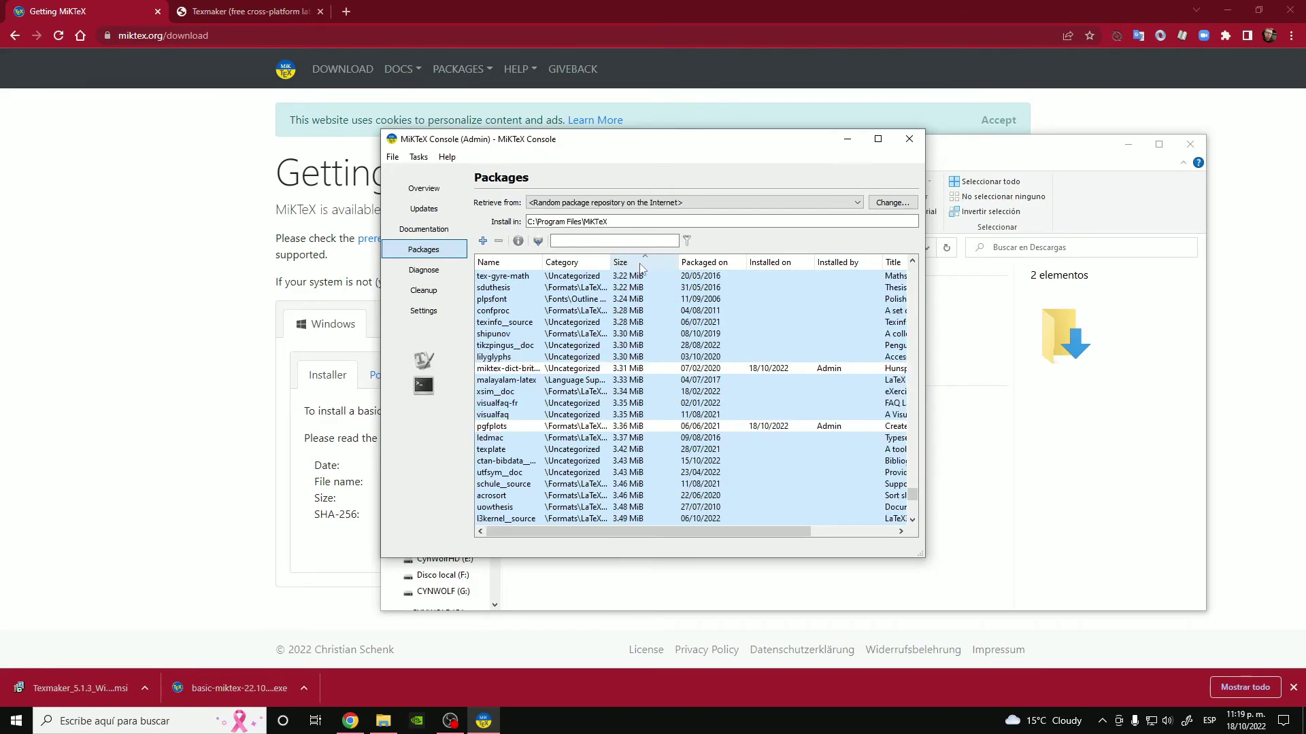
scroll(662, 336, "up", 6)
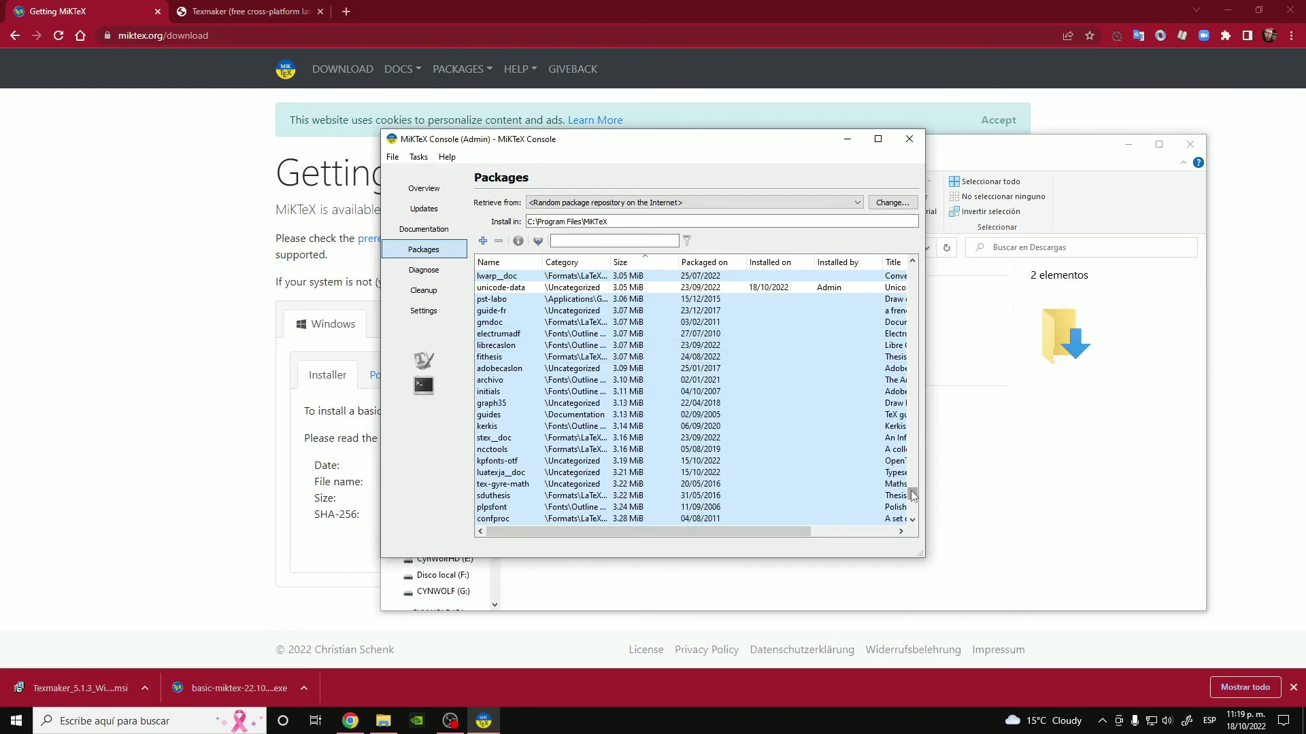
left_click_drag(913, 494, 922, 257)
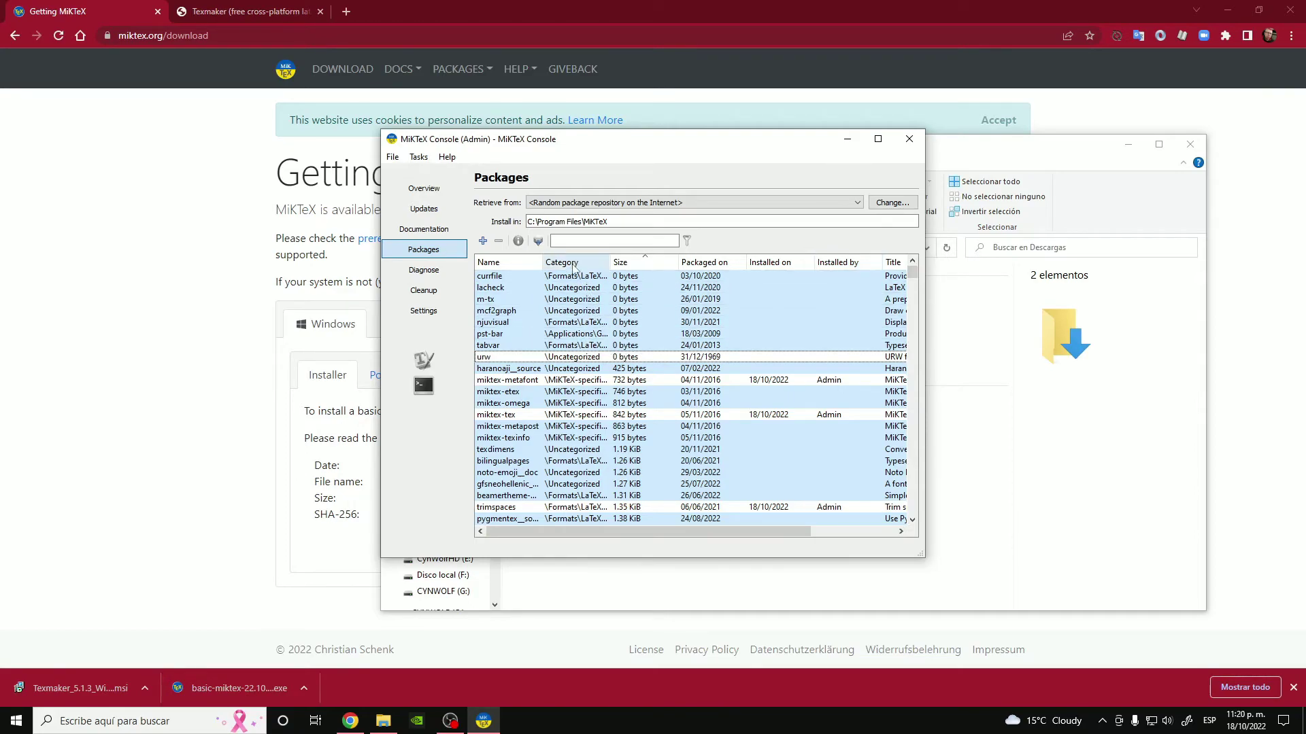
Deselect the remaining zero-byte packages: curfile, lacheck, m-tx, mcf2graph, njuvisual, pst-bar and tabvar.
left_click(537, 285)
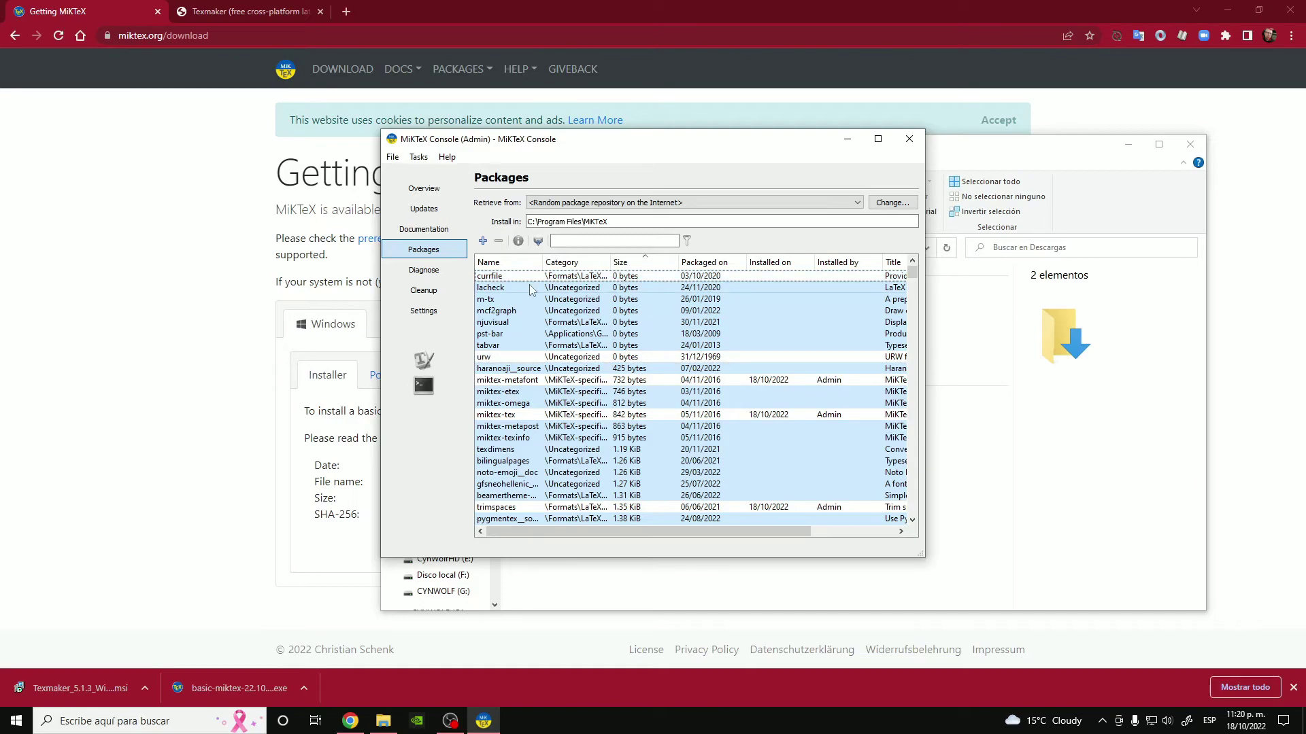
left_click(538, 299)
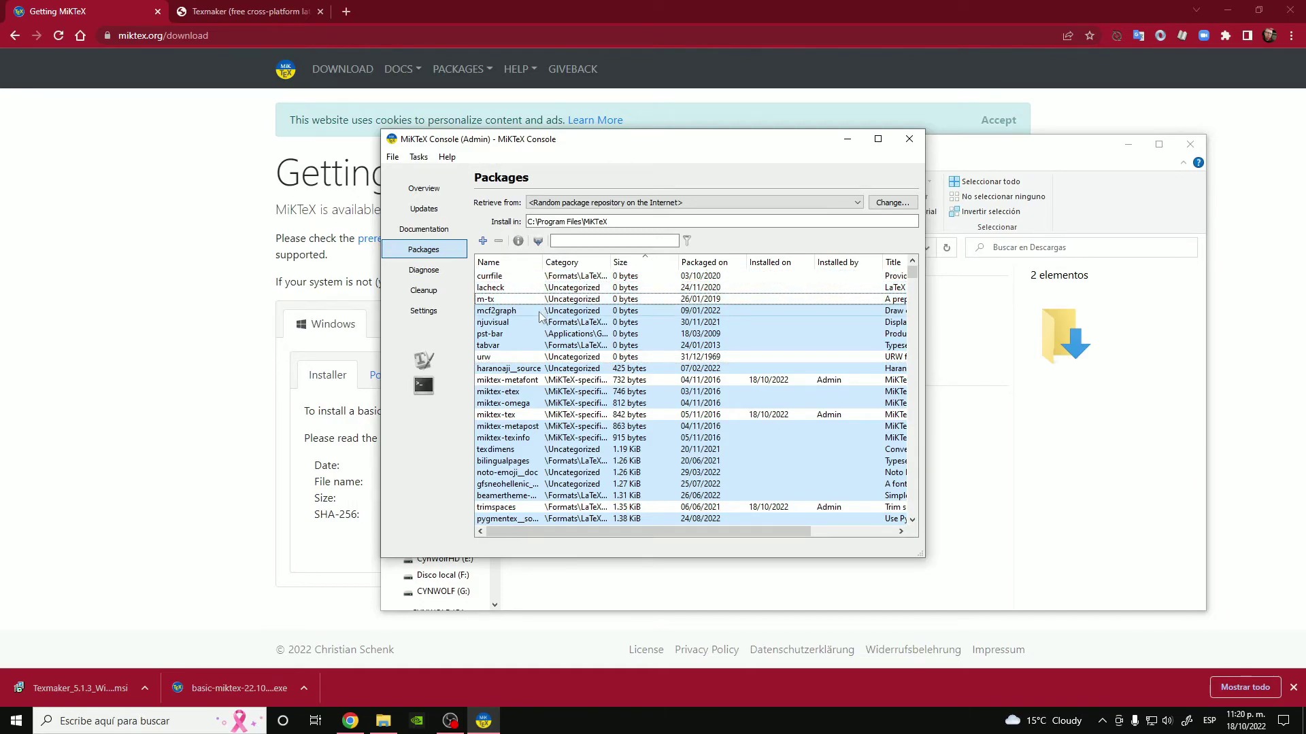
left_click(537, 310)
left_click(533, 322)
left_click(534, 333)
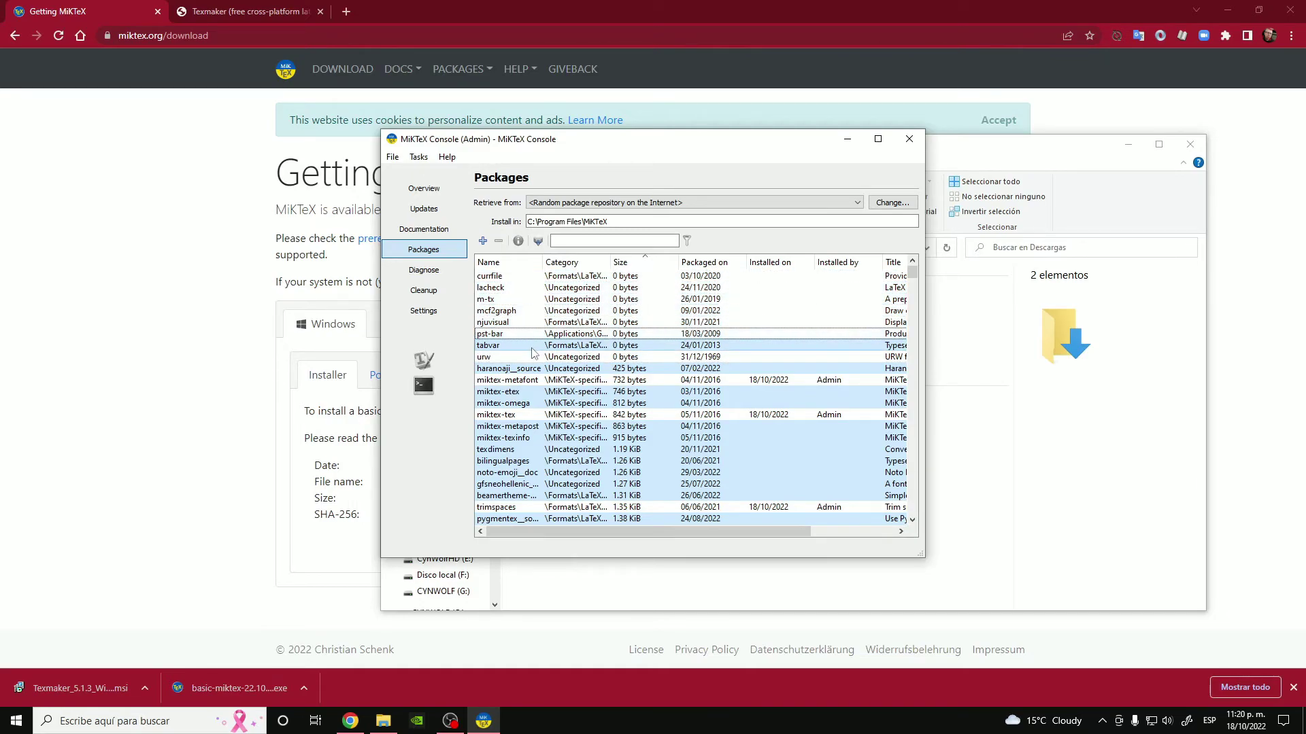
left_click(532, 346)
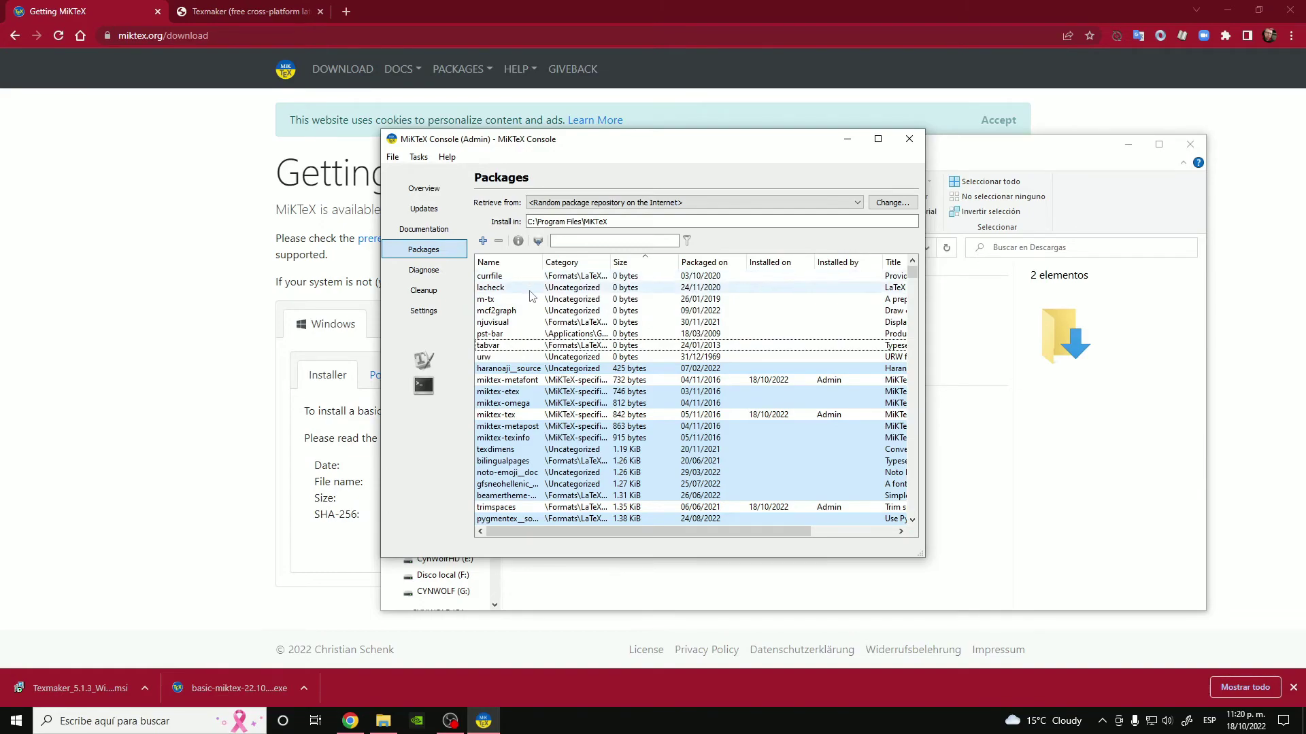
Install all the selected packages, review the installation log to its end, and close the progress window.
left_click(482, 242)
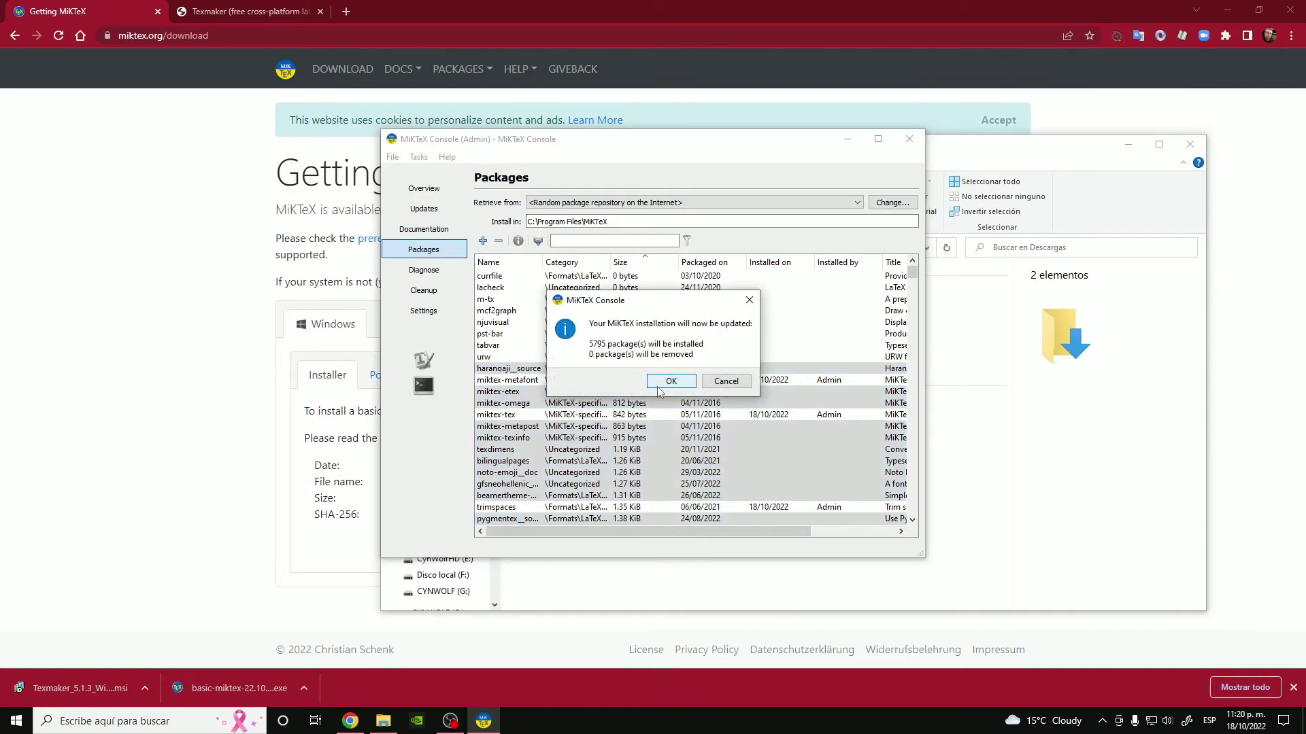
left_click(660, 384)
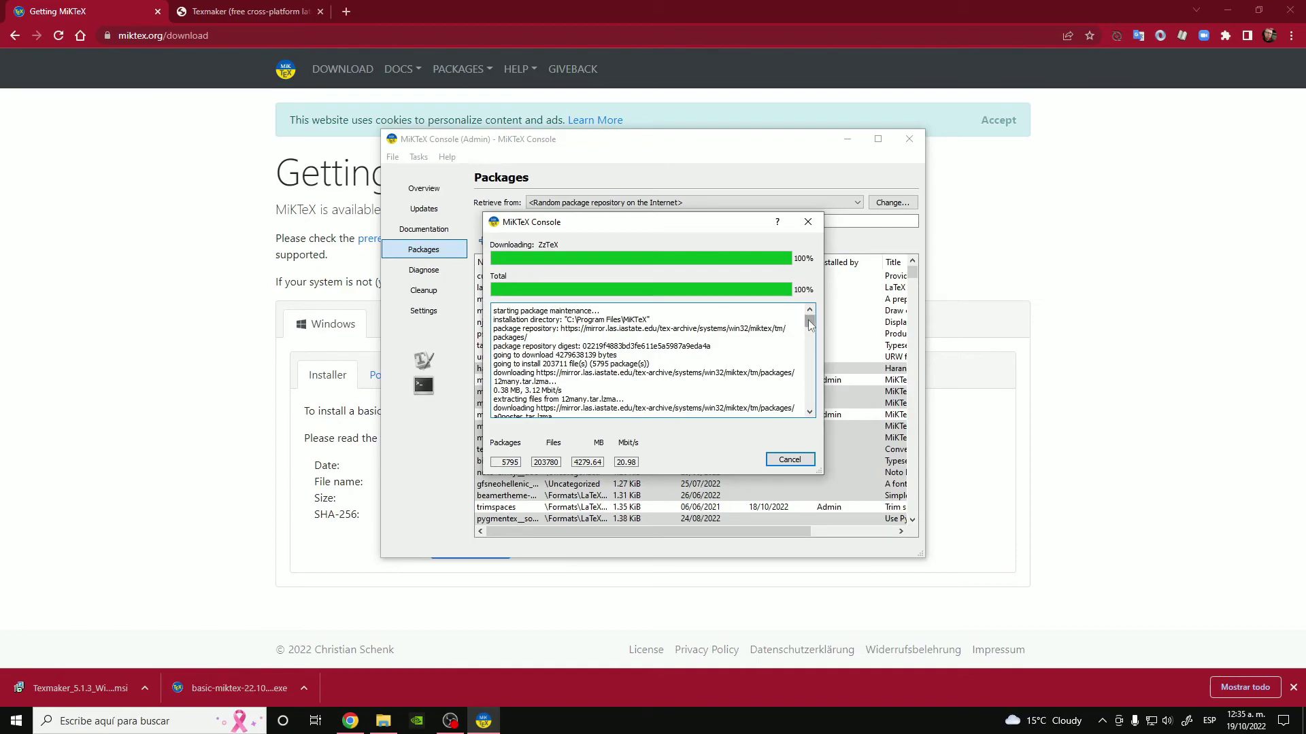
left_click_drag(810, 325, 793, 415)
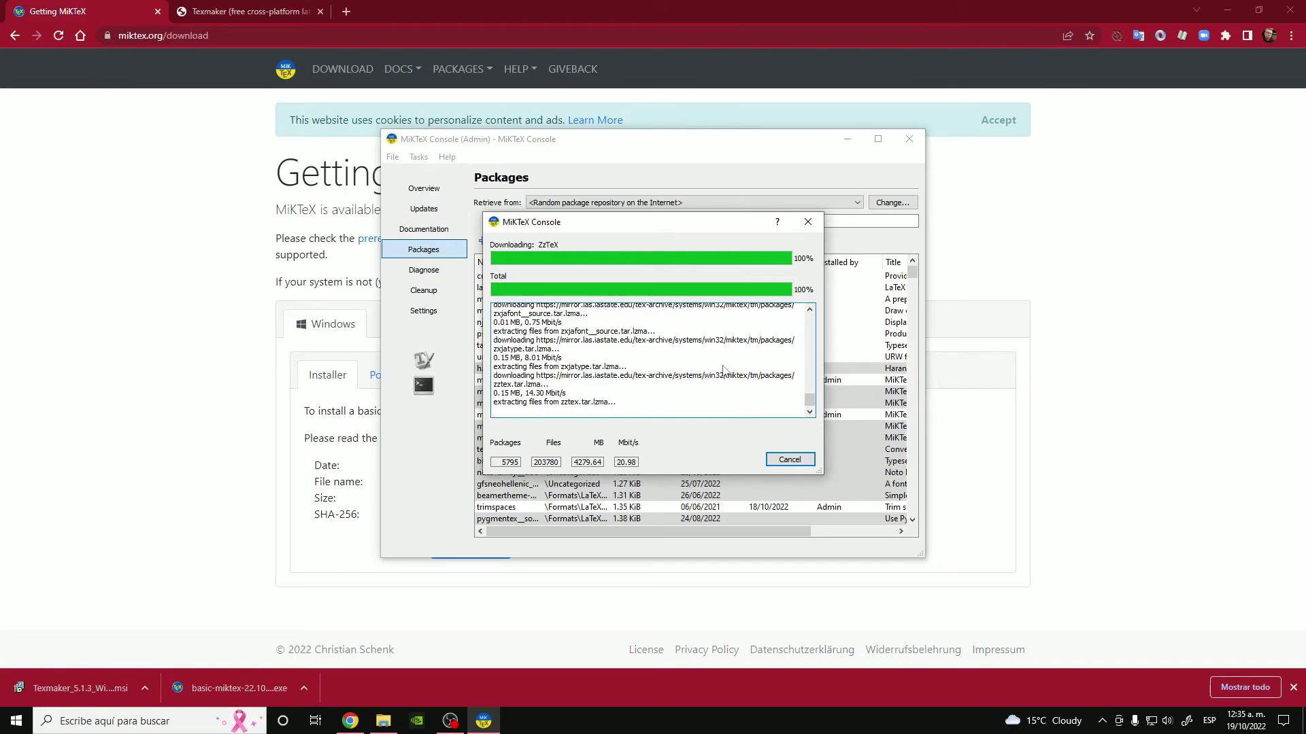
mouse_move(811, 405)
left_mouse_down()
mouse_move(816, 318)
mouse_move(806, 415)
left_mouse_up()
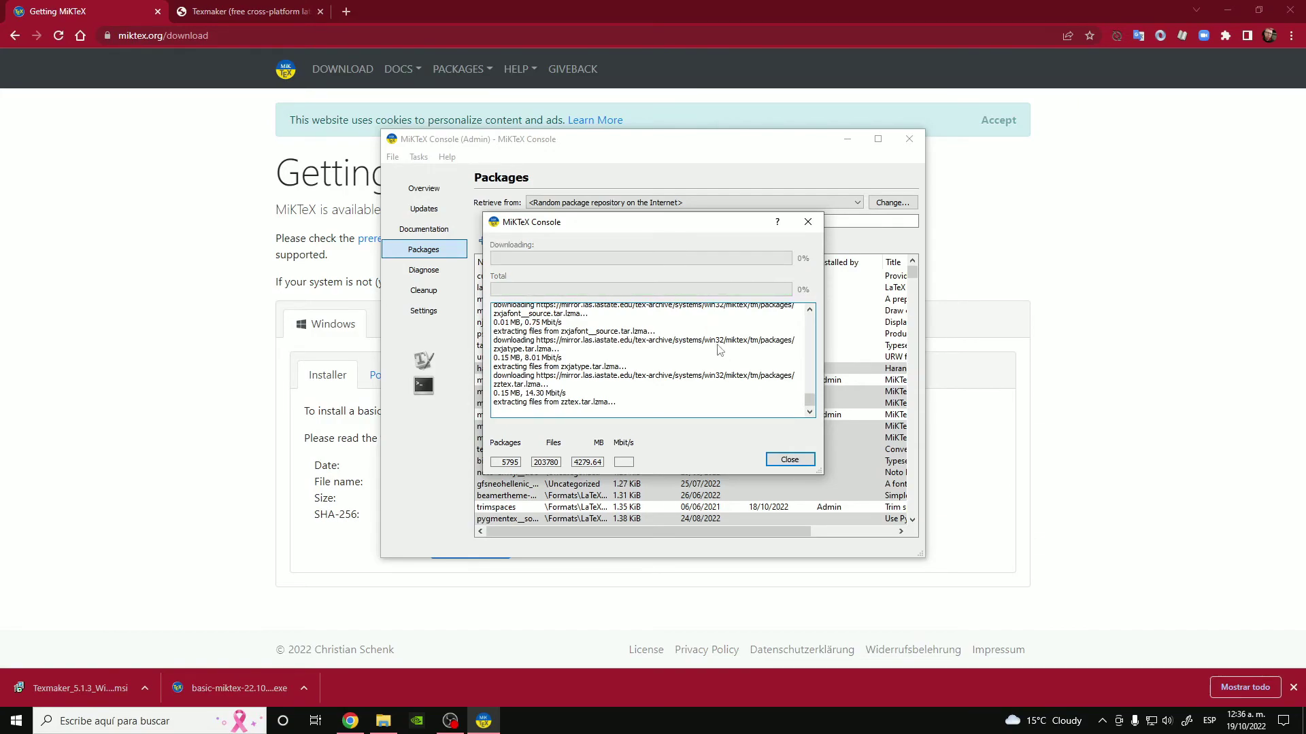
left_click(788, 460)
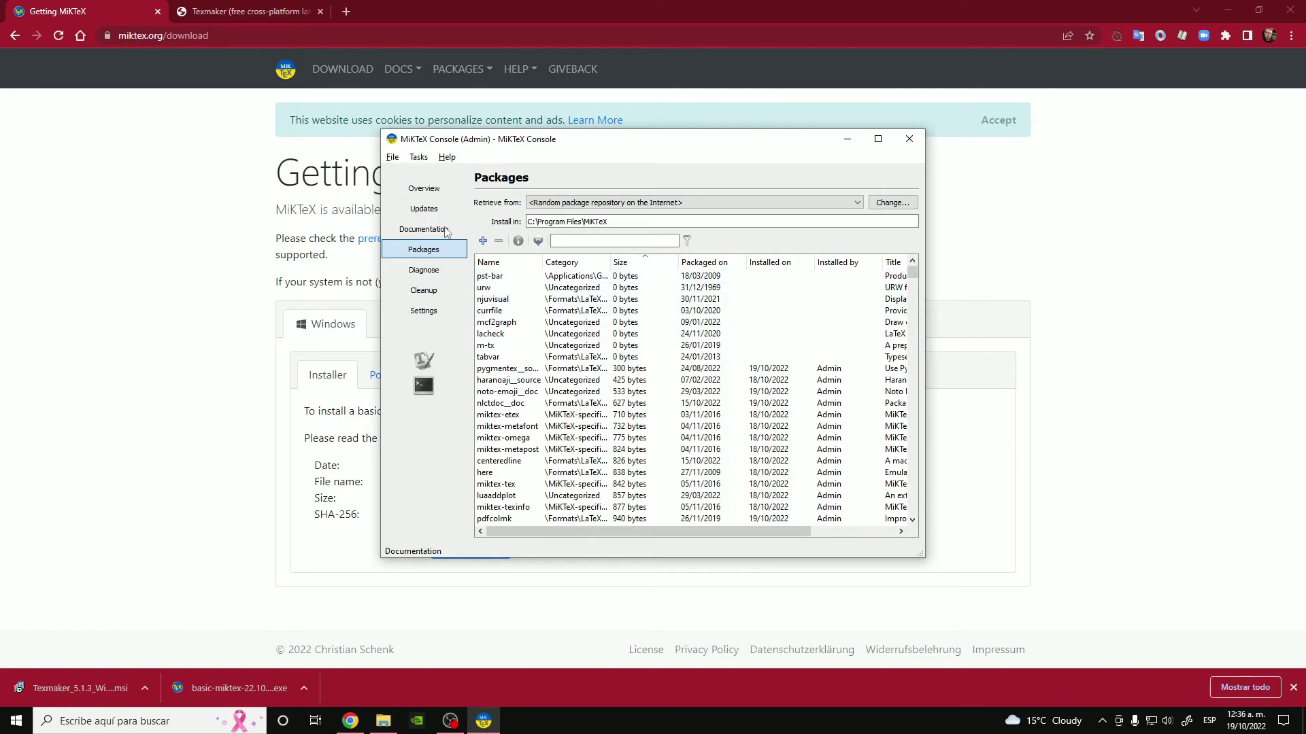
Return to the MiKTeX Console overview, and bring up the Texmaker website in the browser.
left_click(430, 193)
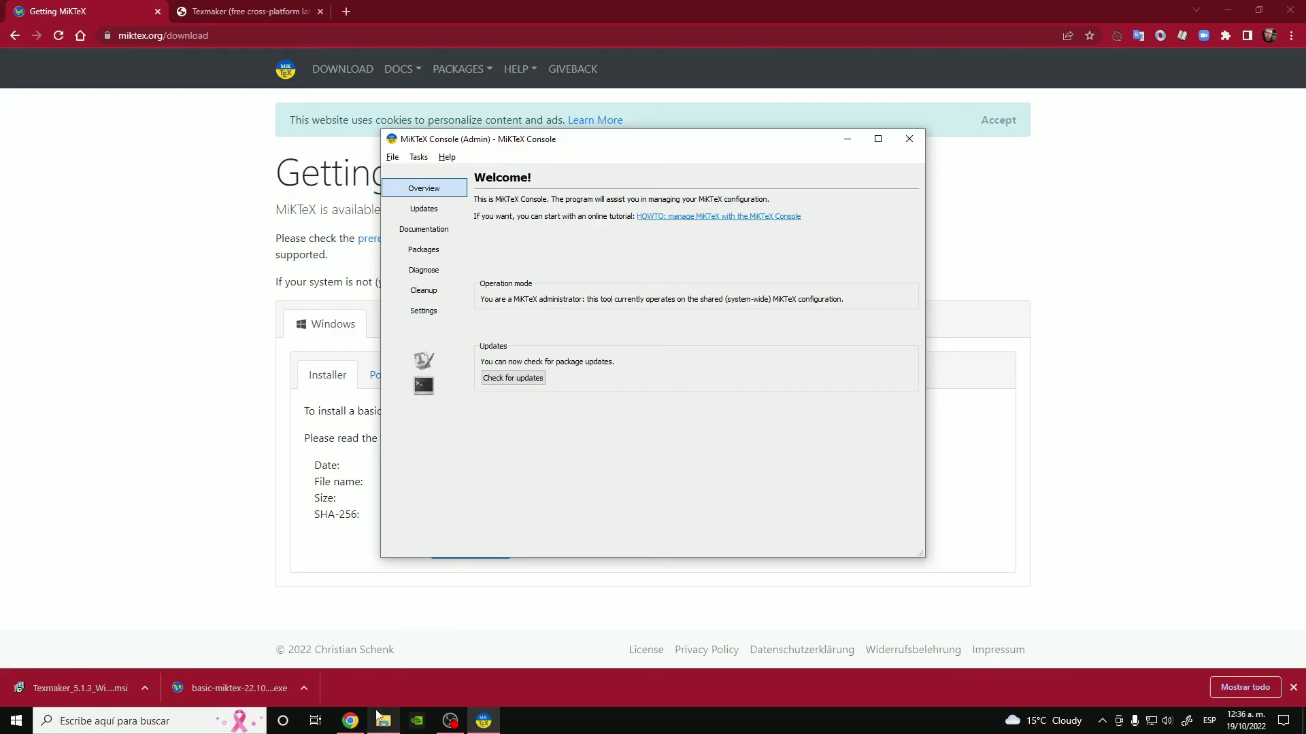
triple_click(166, 202)
left_click(262, 12)
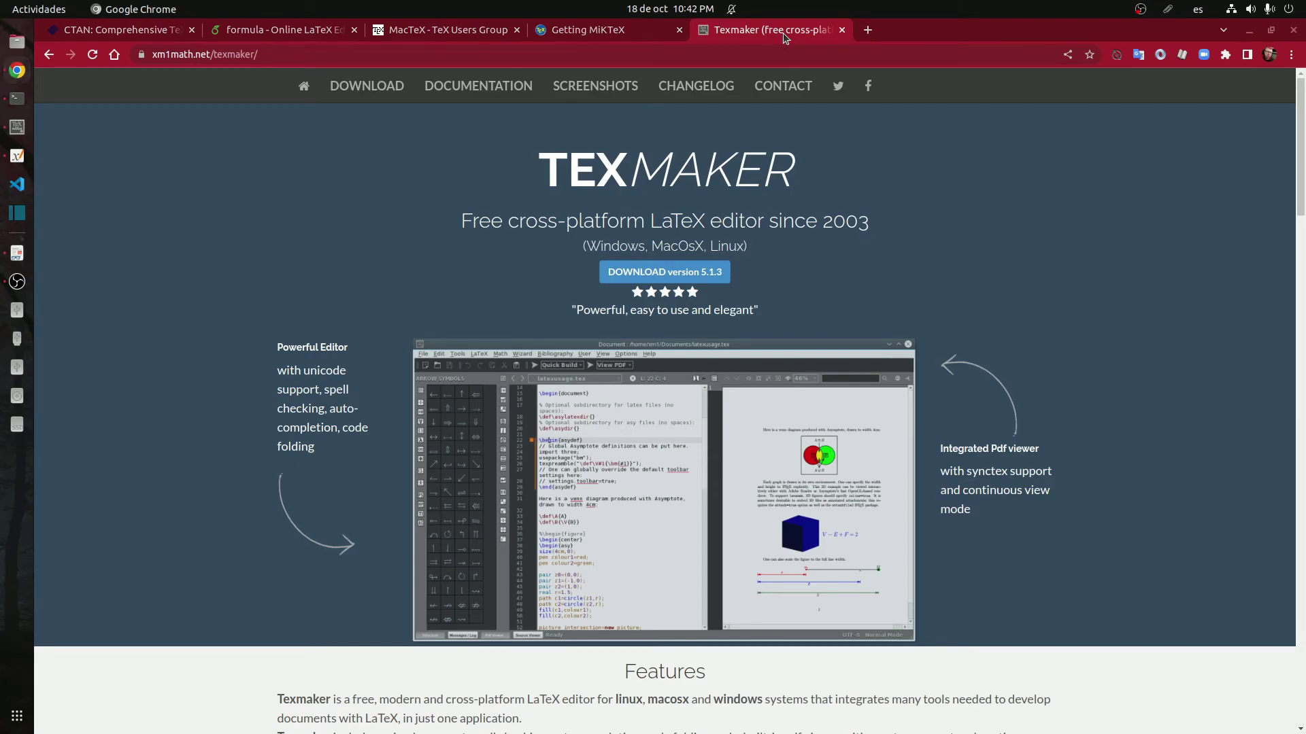
Switch to the Texmaker editor showing the document ejemplo.tex.
key("alt+Tab")
key("alt+Tab")
key("Tab")
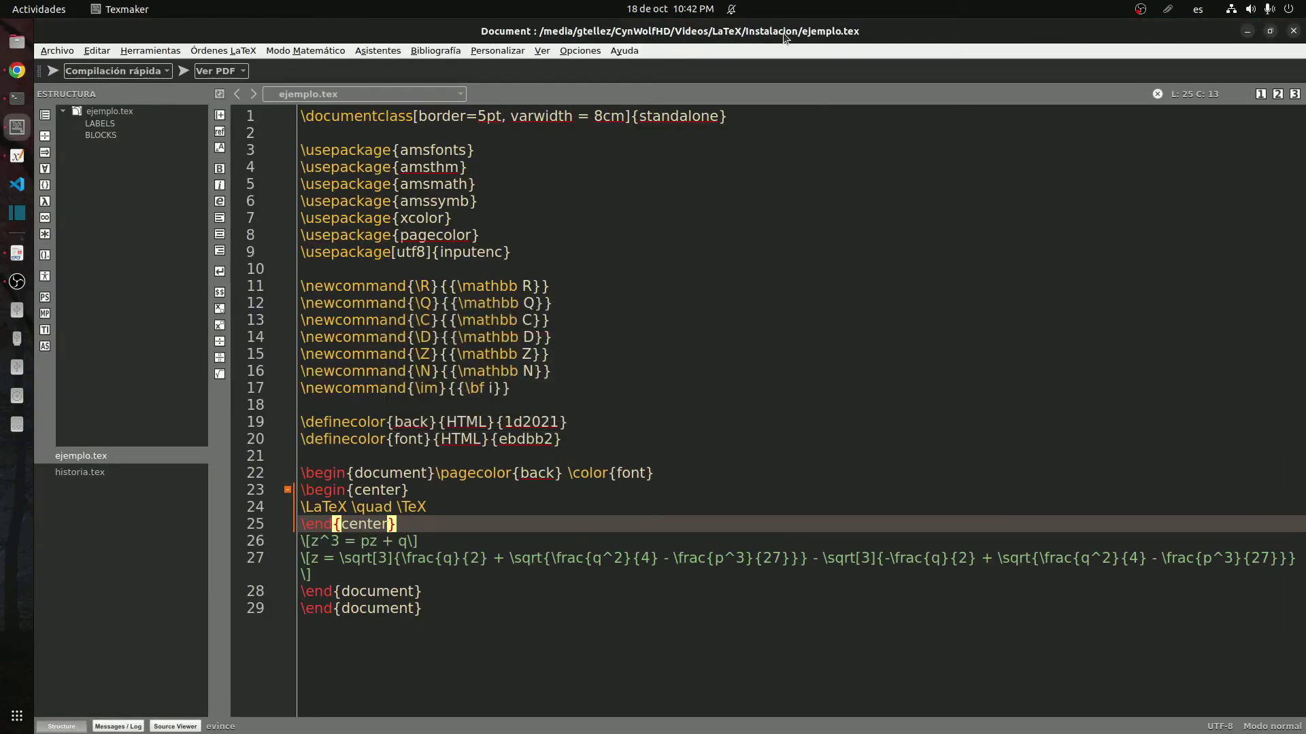